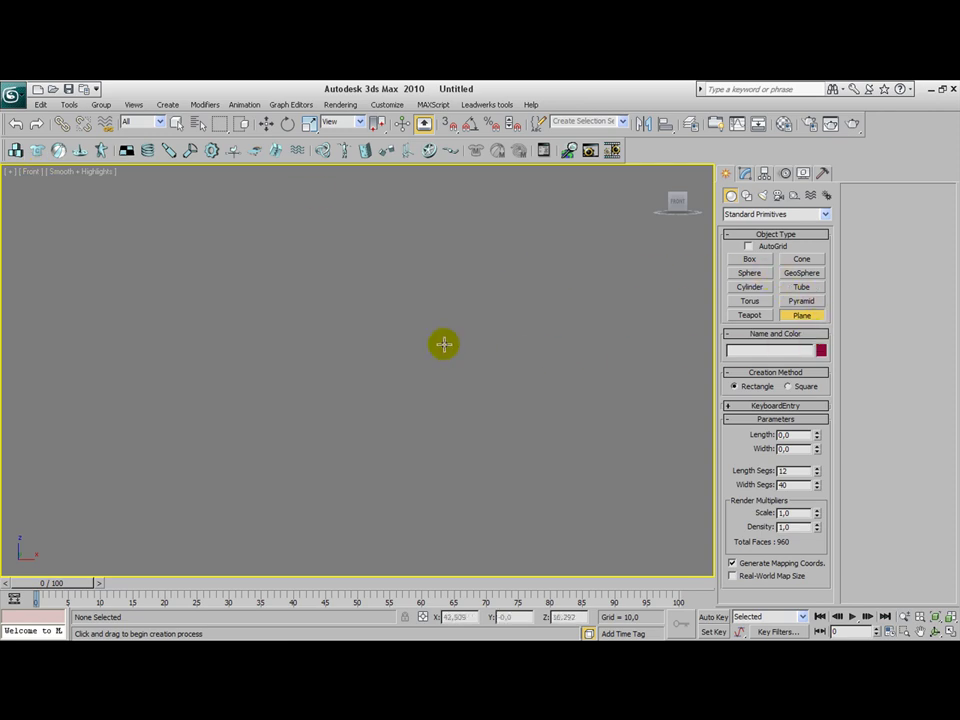
Step: Draw an upright plane about 190 long and 151 wide in the Front view, with 12 length and 40 width segments
left_click_drag(234, 203, 510, 542)
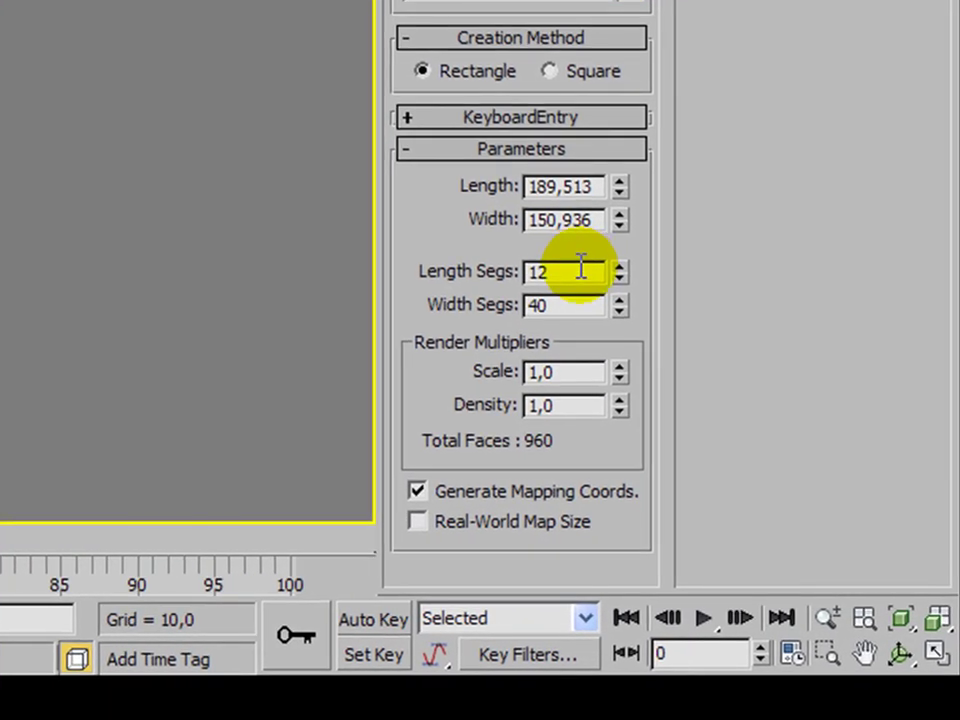
double_click(575, 270)
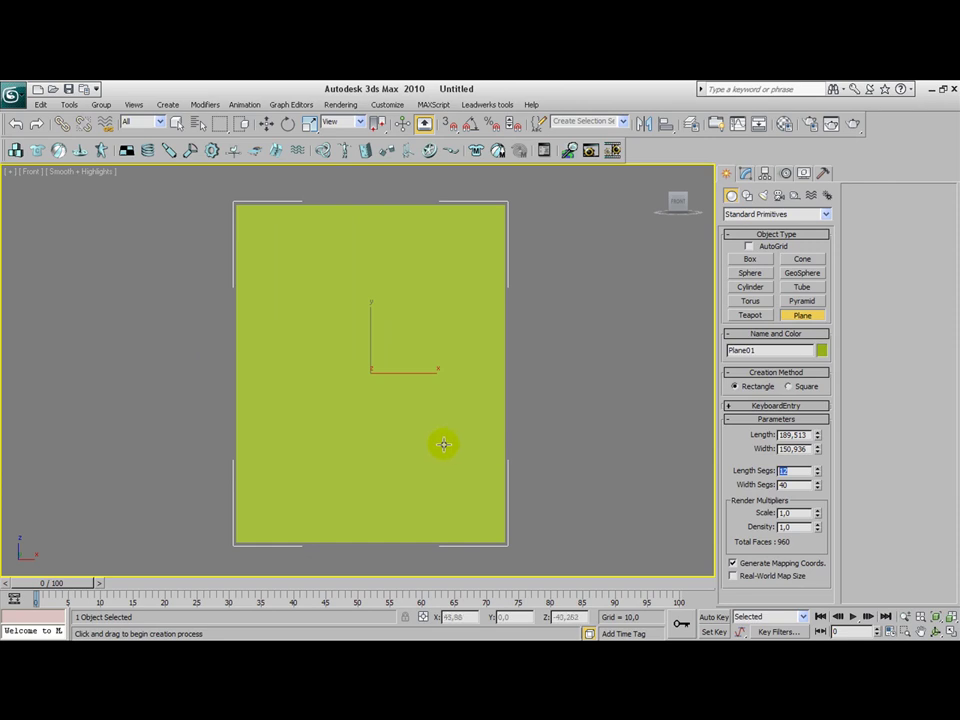
middle_click_drag(396, 435, 431, 447, "alt")
scroll(430, 443, "down", 2)
key("p")
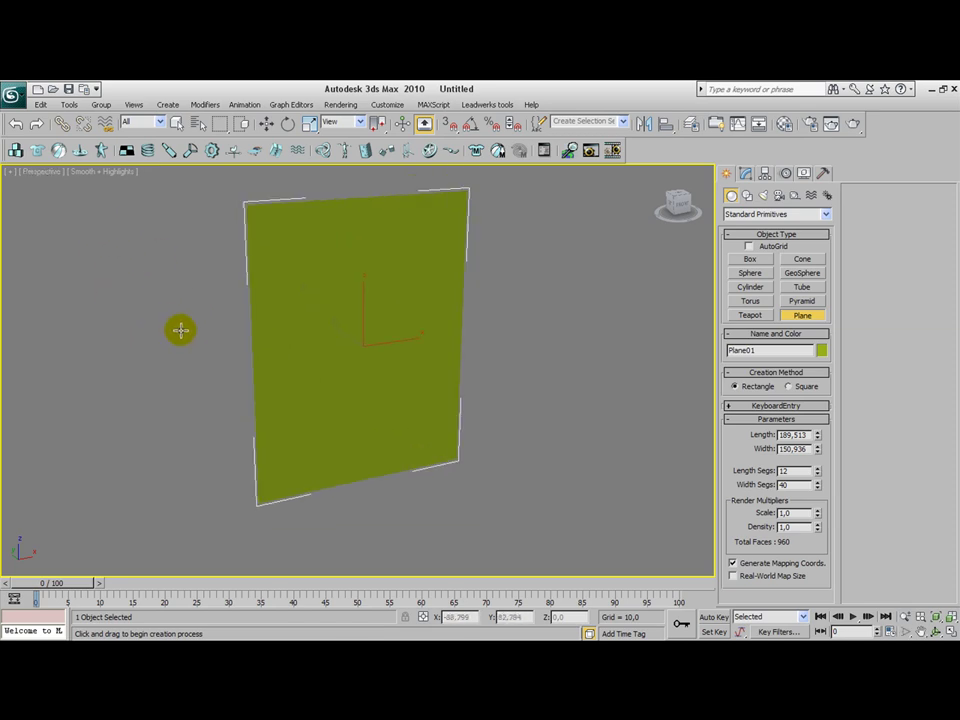
mouse_move(186, 336)
middle_mouse_down("alt")
mouse_move(212, 351)
mouse_move(294, 348)
mouse_move(177, 348)
middle_mouse_up("alt")
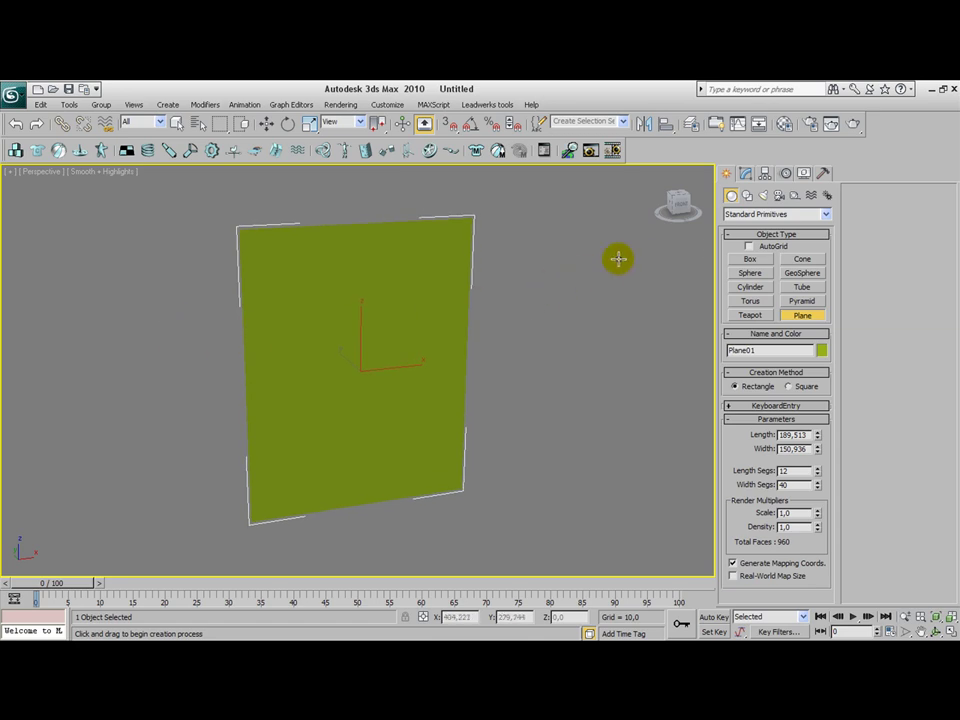
Step: Convert the plane to an Editable Poly
left_click(748, 173)
right_click(755, 228)
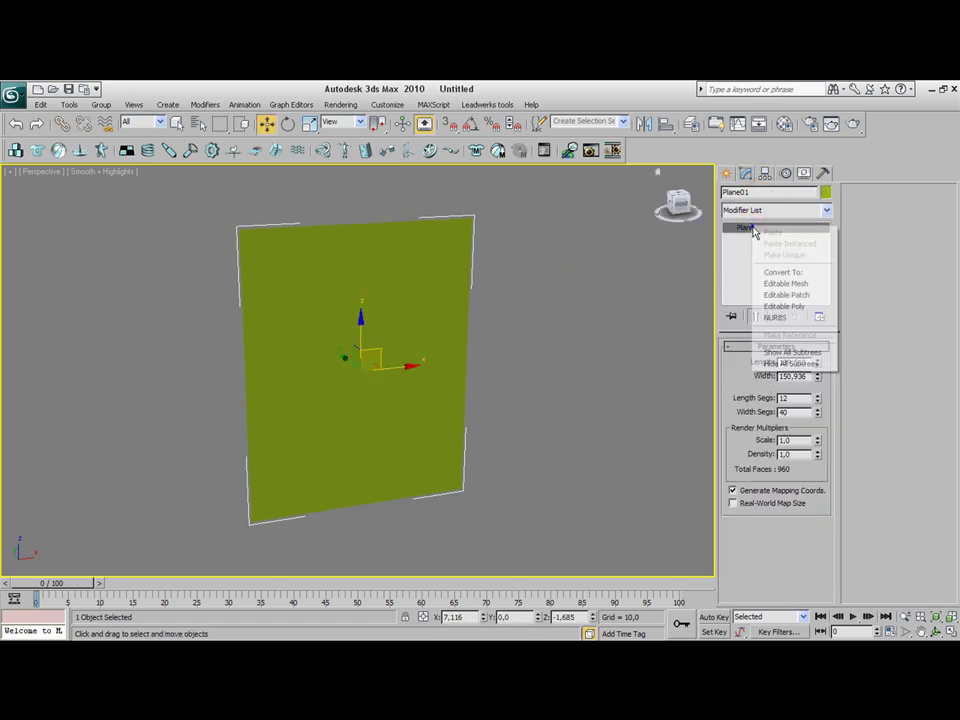
left_click(806, 306)
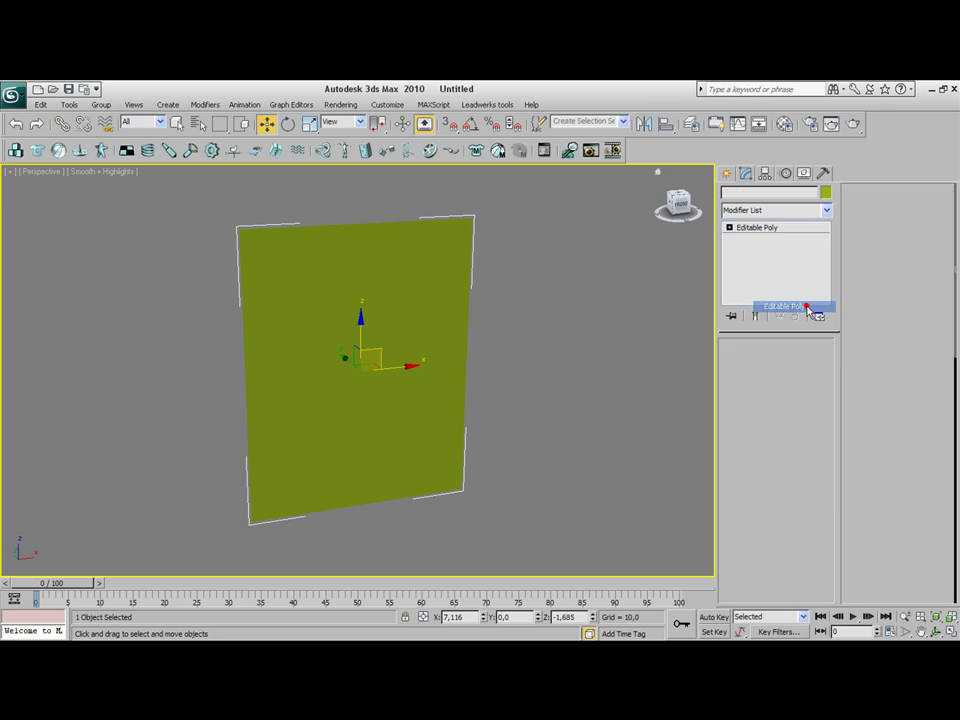
Step: Add a Mesh Select modifier and select all of the plane's vertices except the three uppermost rows
left_click(765, 212)
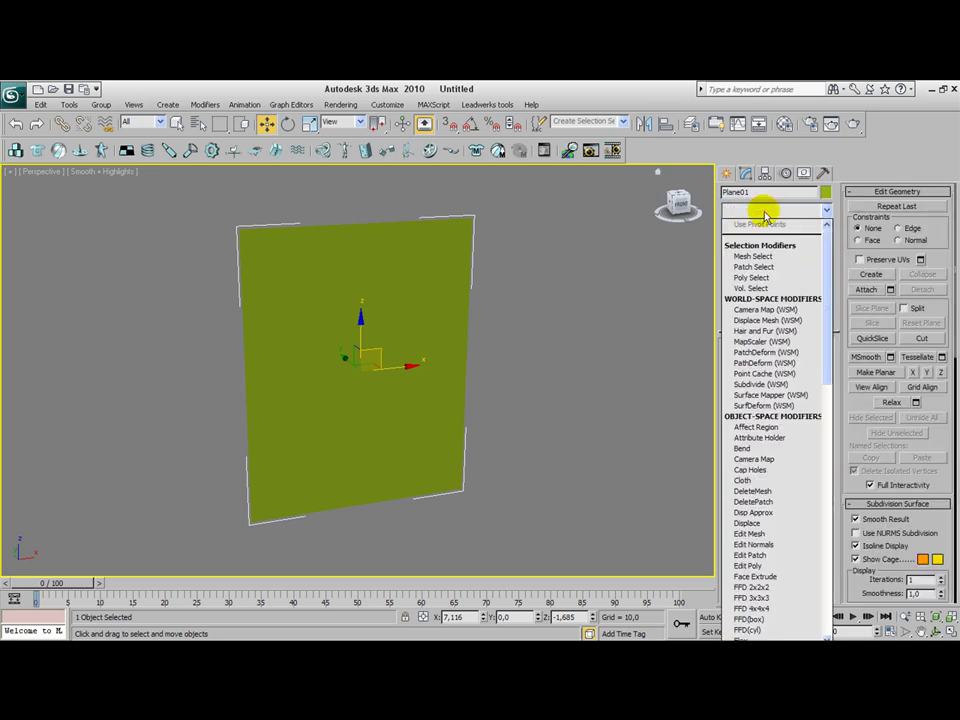
left_click(755, 257)
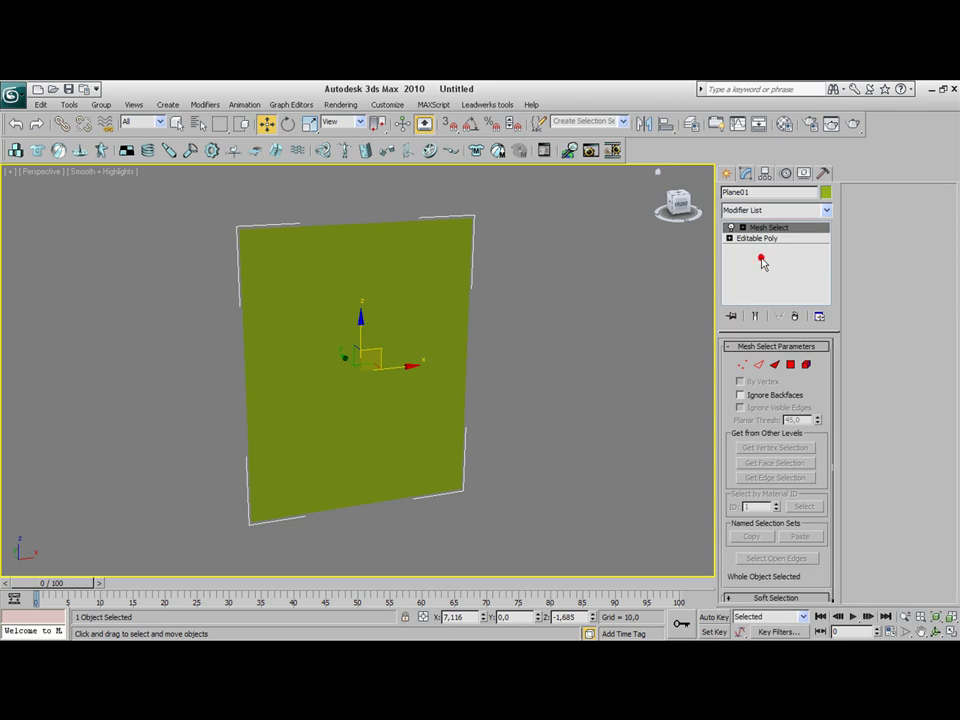
left_click(743, 229)
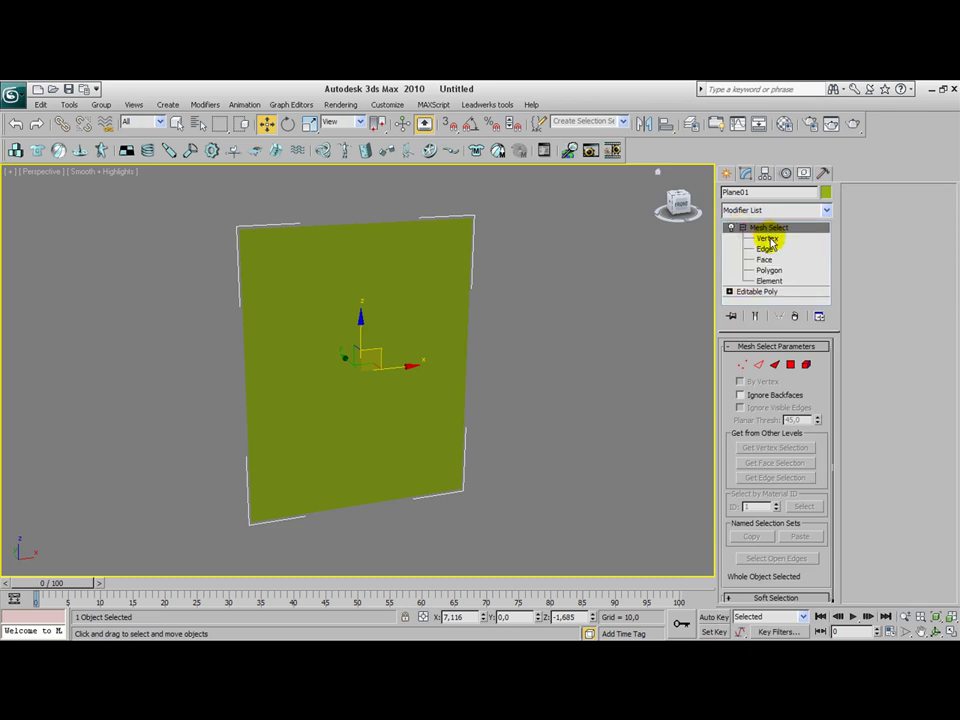
left_click(767, 239)
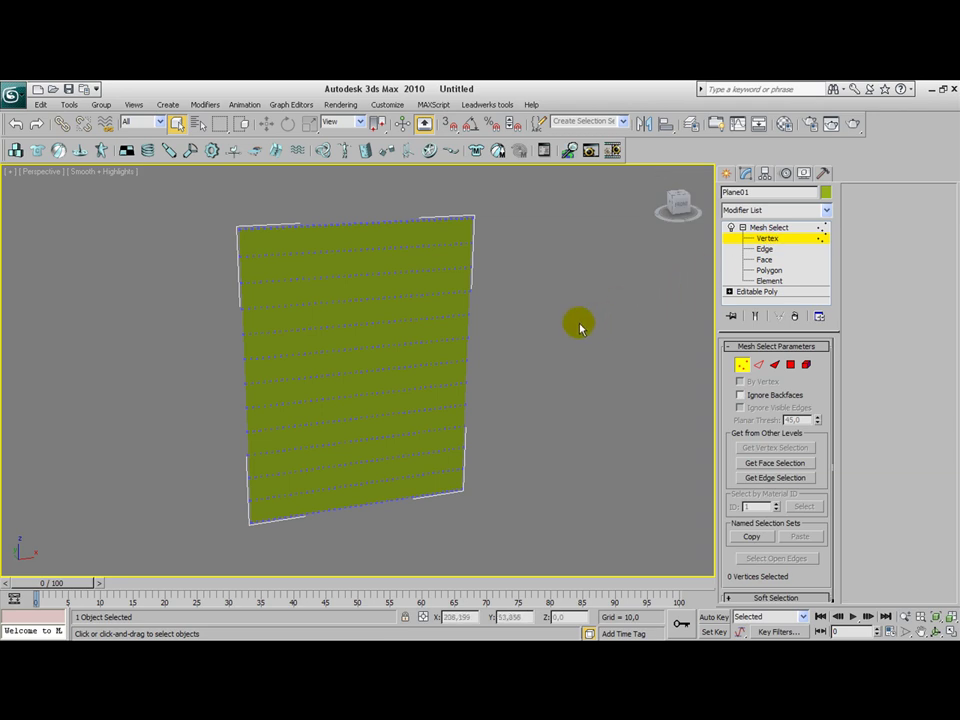
key("f")
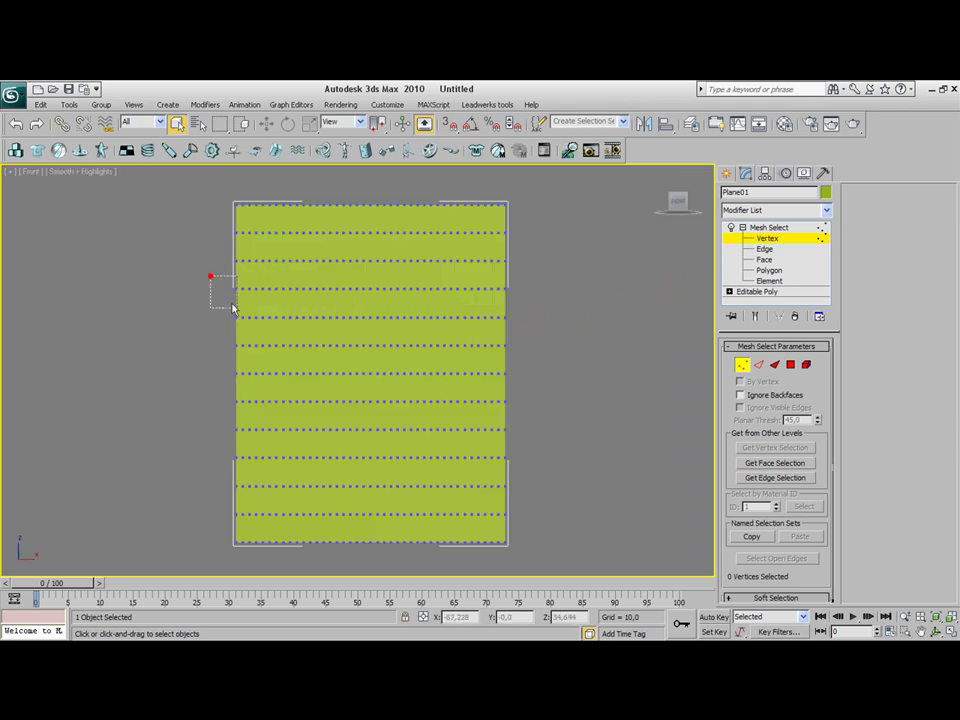
left_click_drag(258, 333, 482, 510)
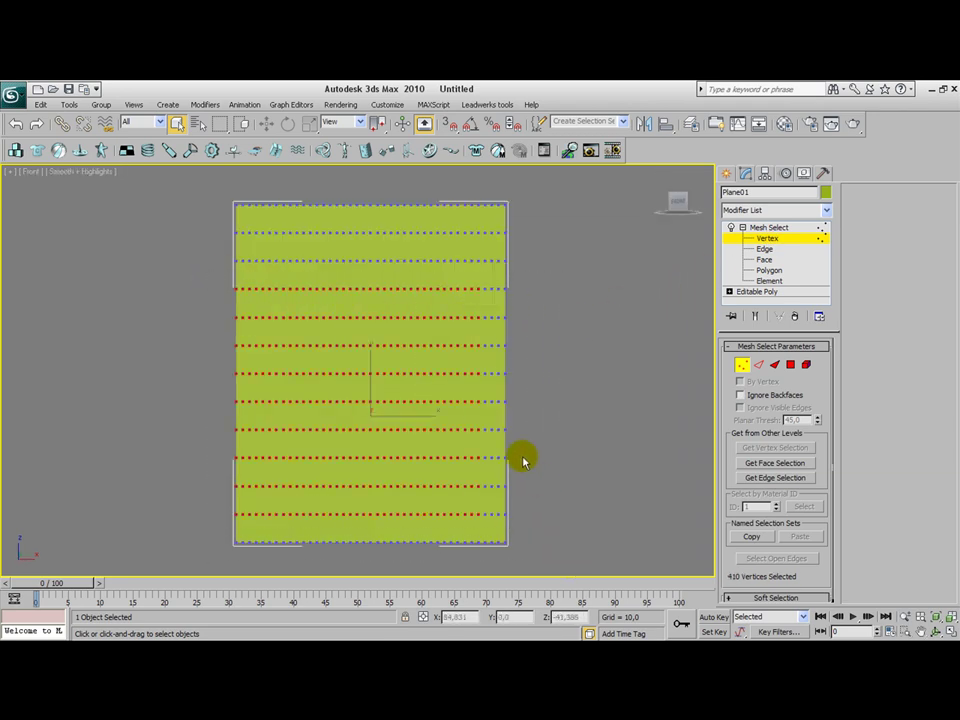
left_click_drag(229, 281, 585, 591)
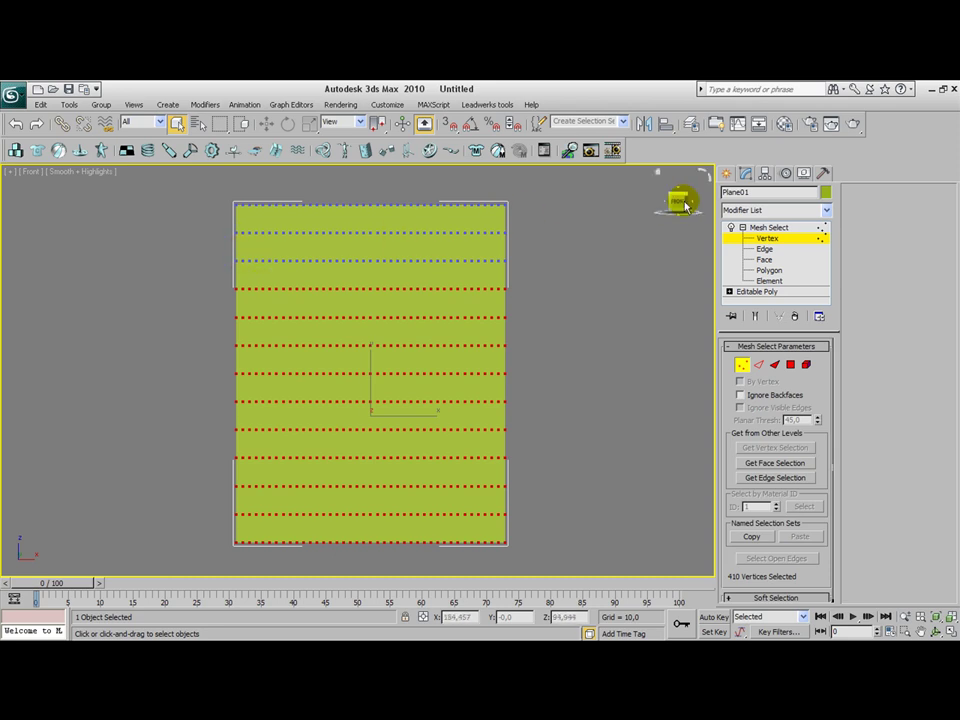
Step: Apply a Wave modifier to the selected vertices
left_click(776, 210)
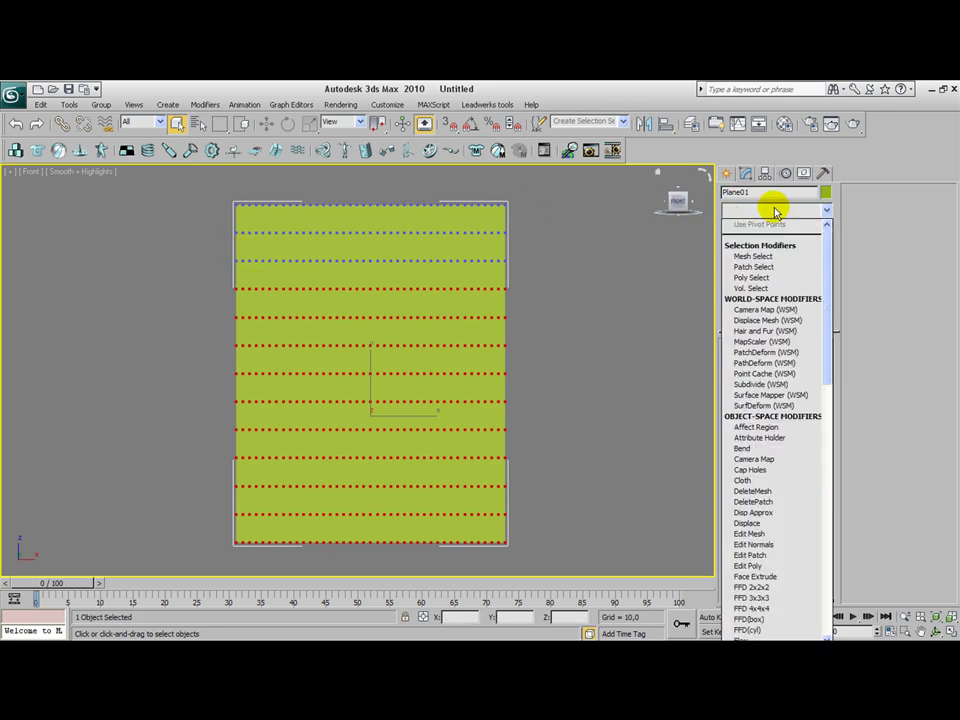
scroll(778, 270, "down", 20)
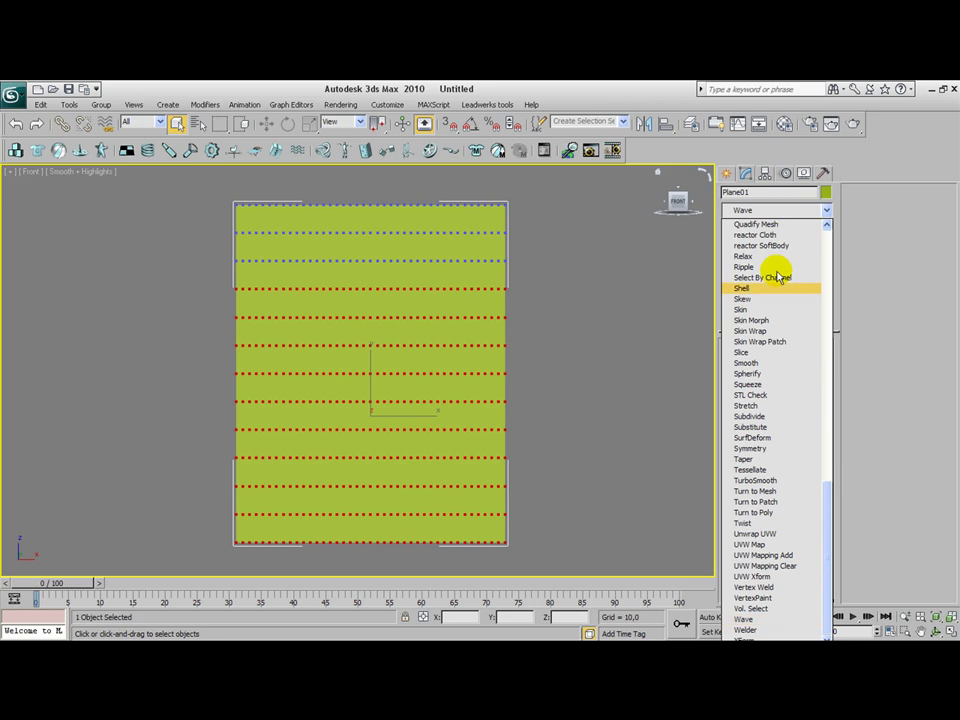
left_click(774, 619)
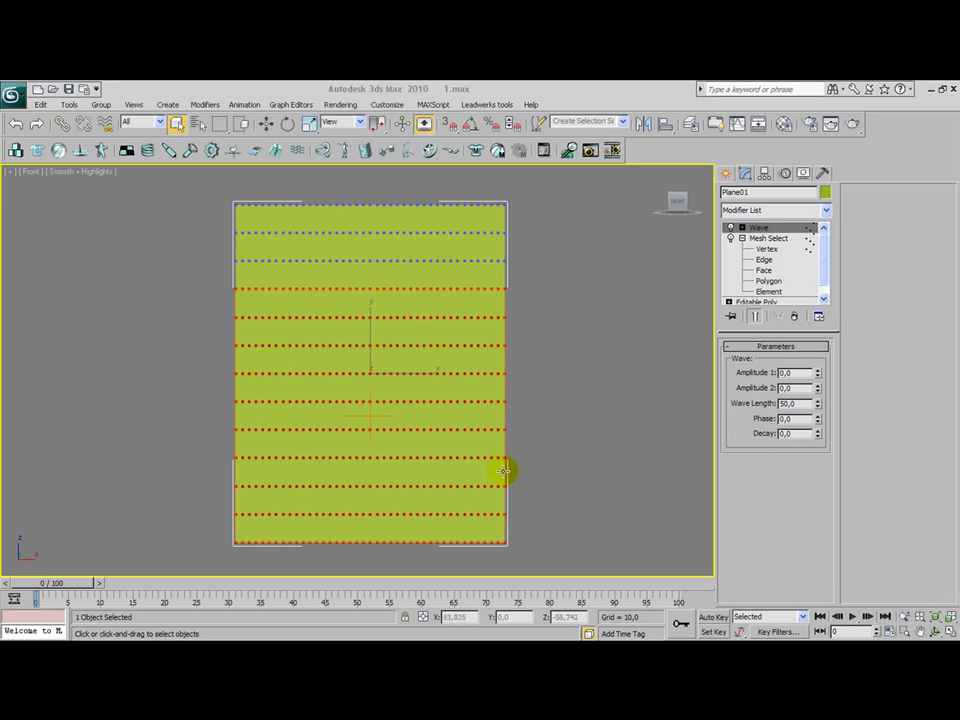
Step: Set the wave's Amplitude 1 to 2, Amplitude 2 to 1, Wave Length to 40 and Phase to 0.8
middle_click_drag(529, 478, 574, 497, "alt")
left_click(795, 372)
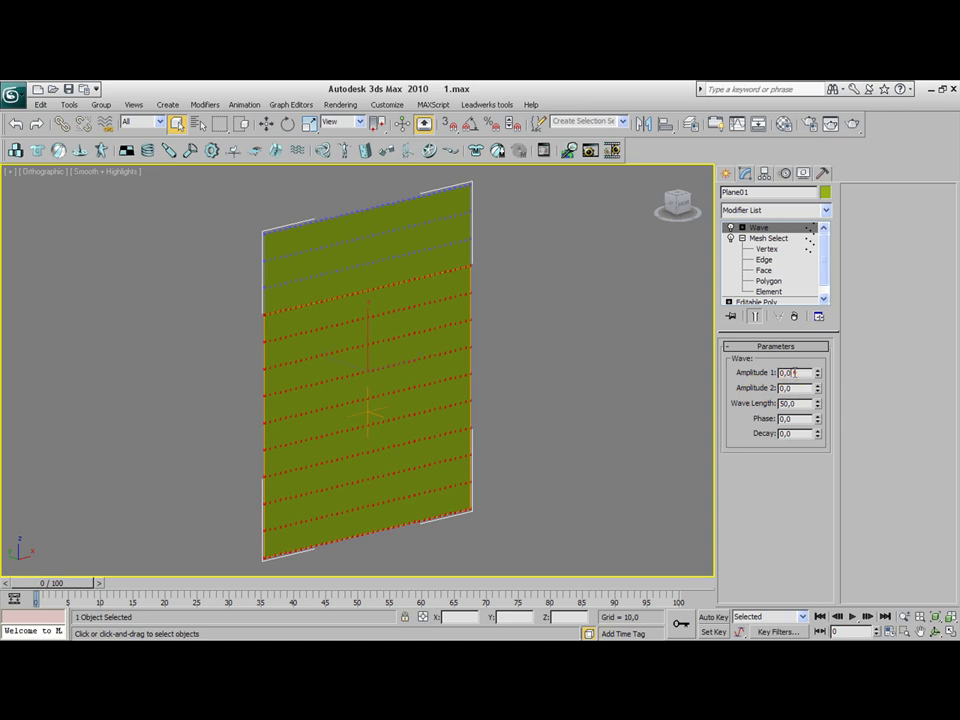
left_click(802, 387)
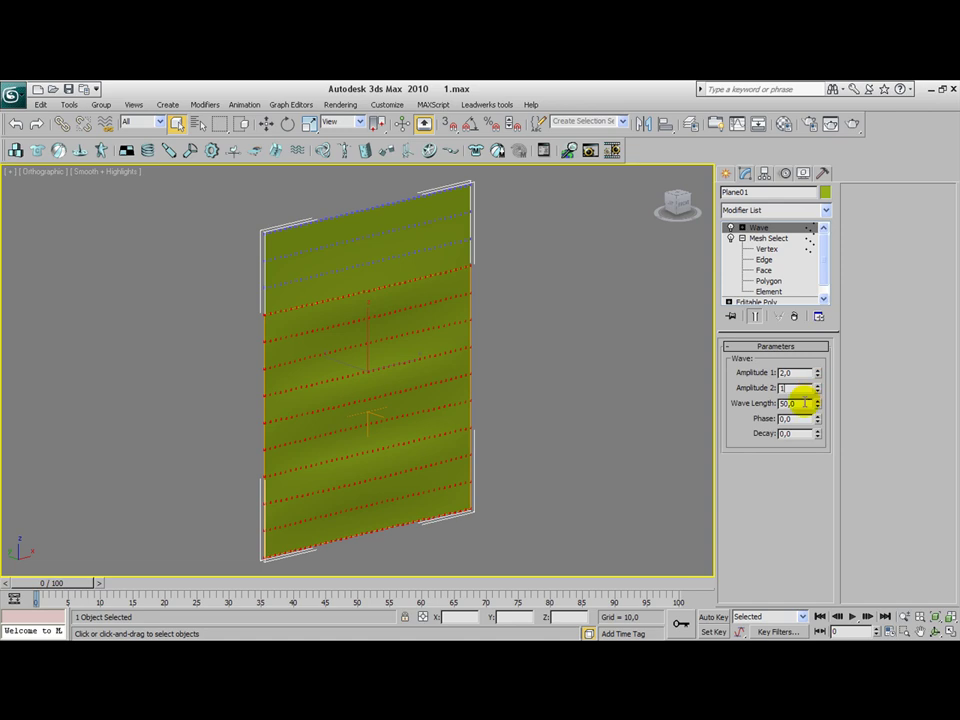
left_click(803, 403)
type("40")
left_click(788, 419)
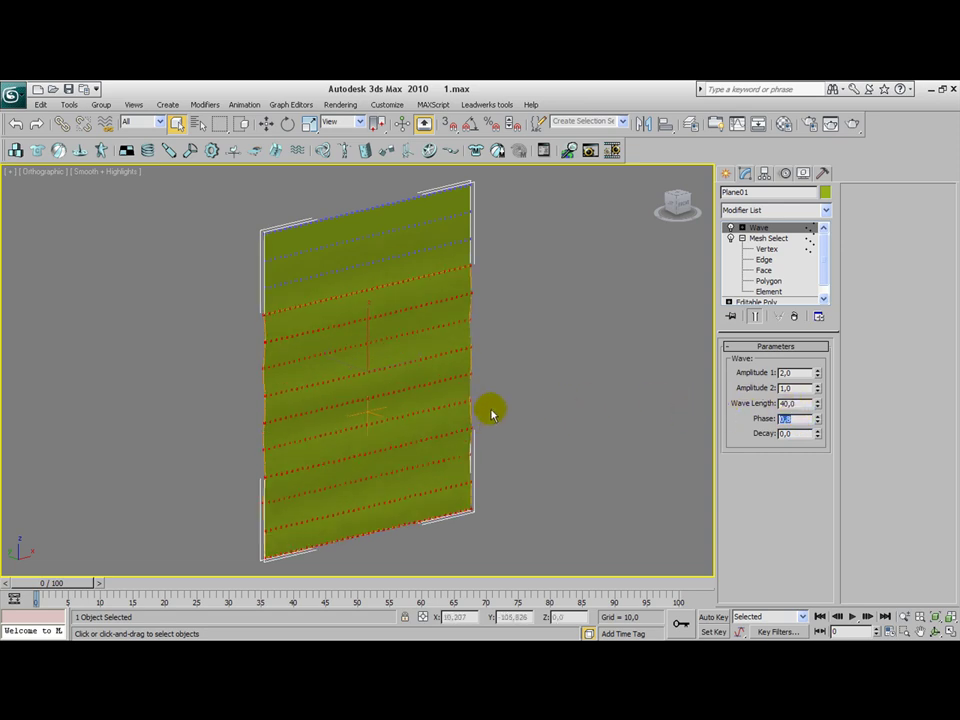
Step: Rotate the Wave modifier's gizmo 90 degrees in the Front view so the folds run vertically
middle_click_drag(476, 421, 455, 402, "alt")
left_click(742, 227)
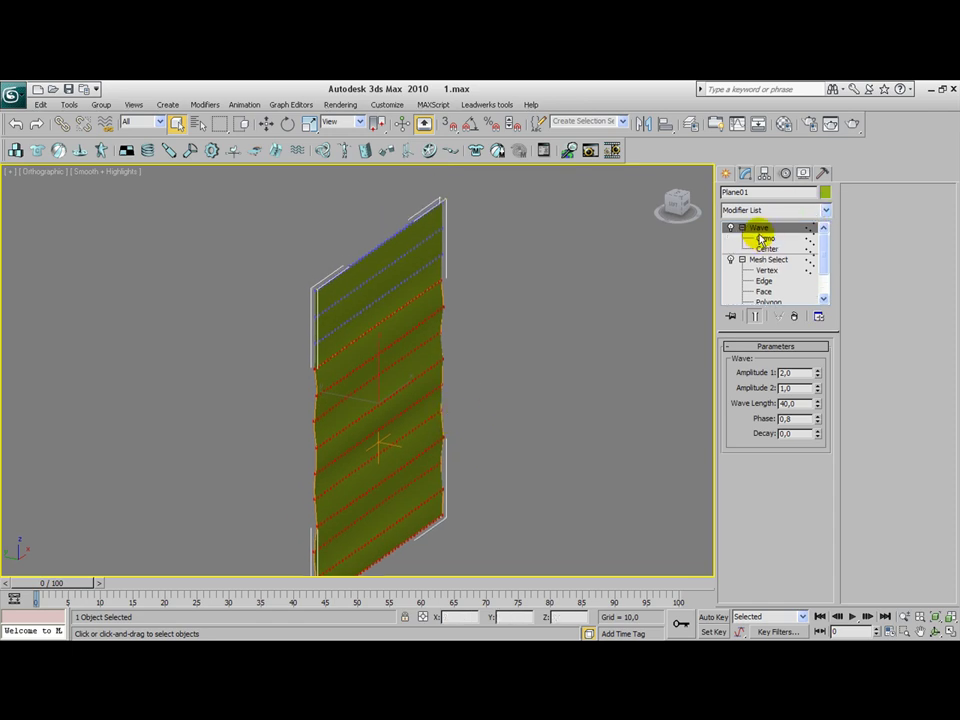
left_click(765, 238)
key("w")
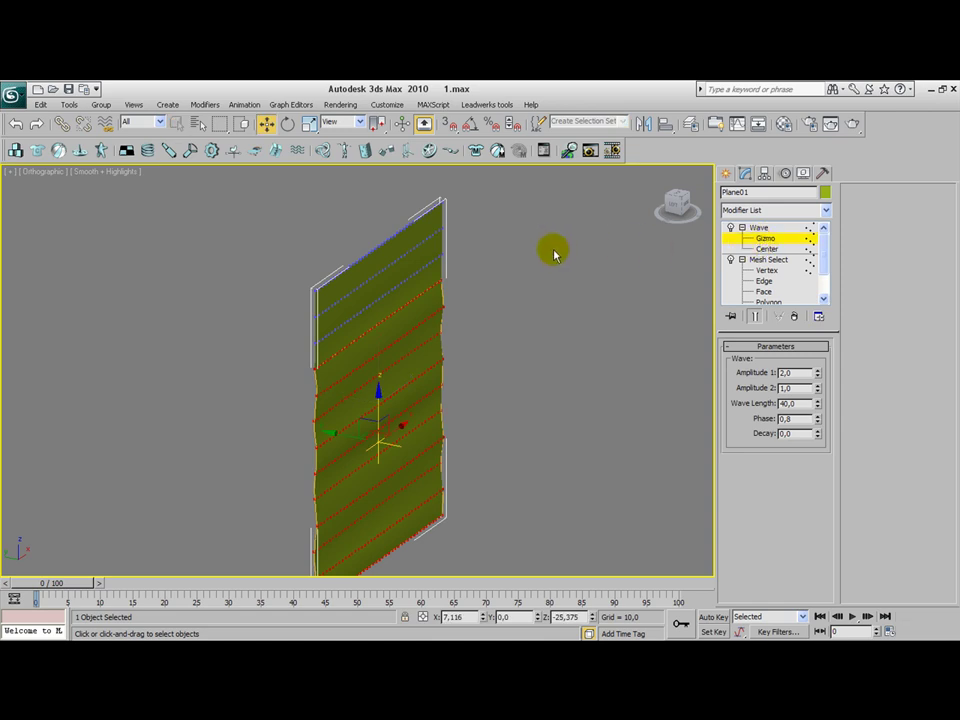
key("f")
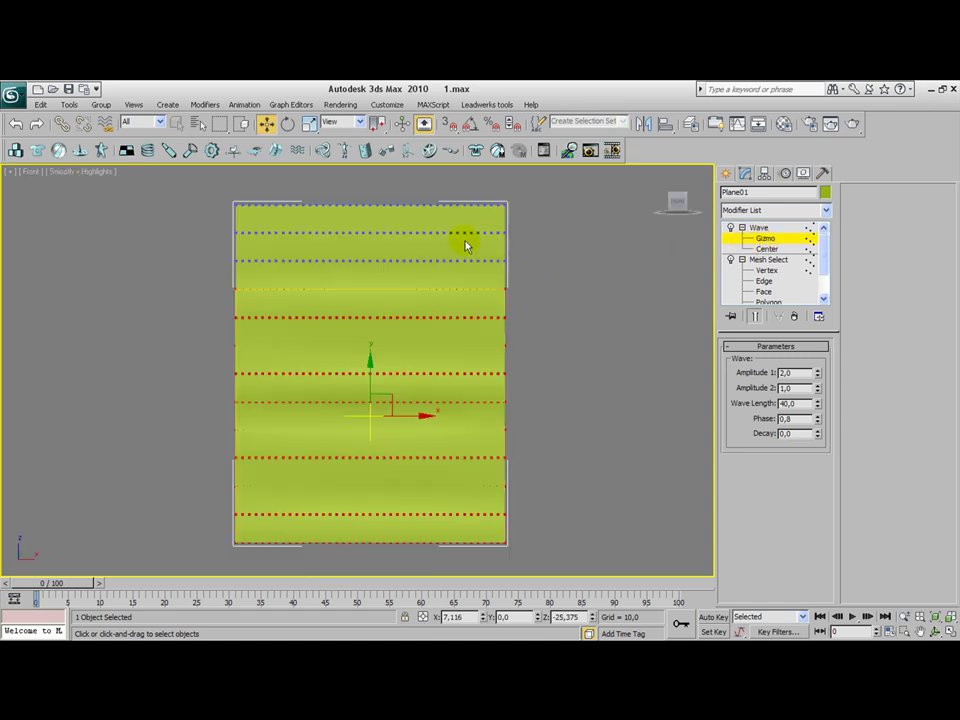
left_click(286, 123)
left_click_drag(390, 368, 494, 454)
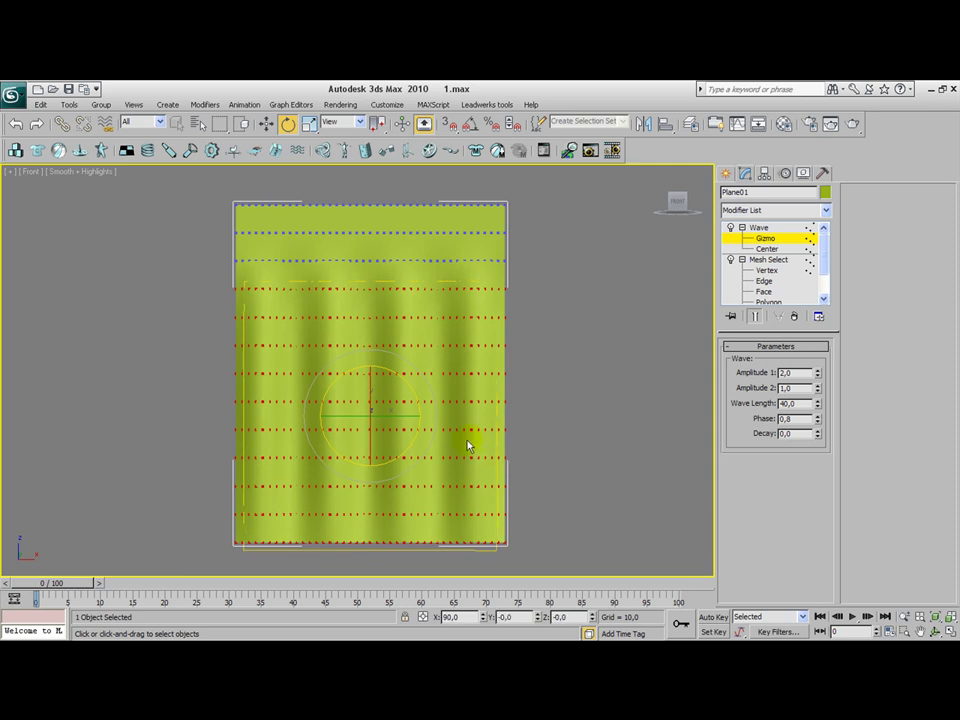
Step: Scale the Wave gizmo down uniformly to roughly a third of its size to make the folds narrower
key("p")
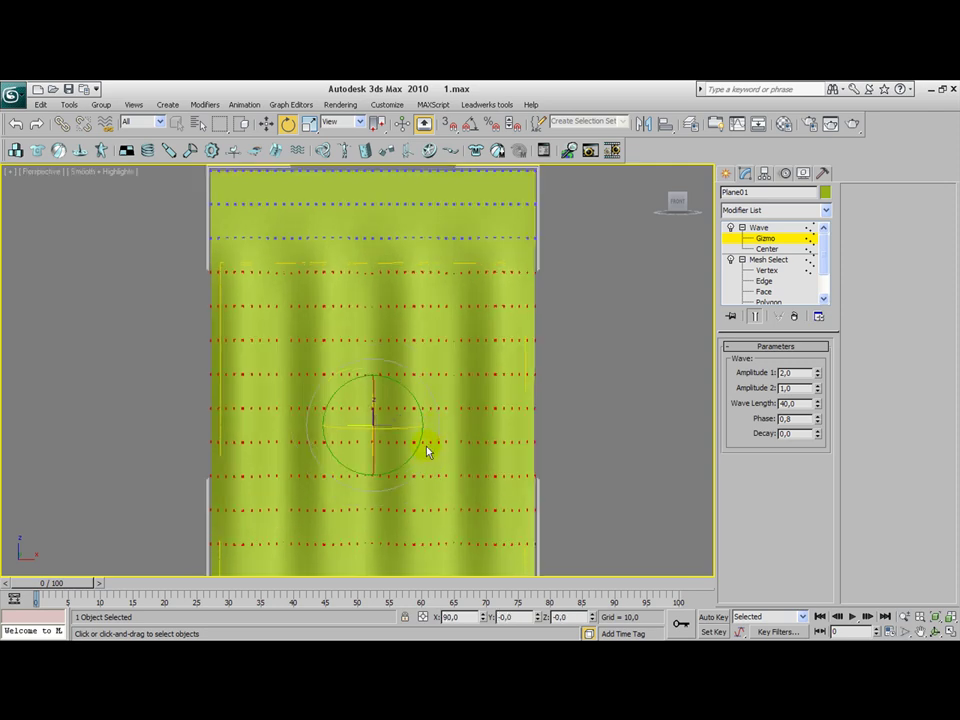
middle_click_drag(427, 452, 414, 391, "alt")
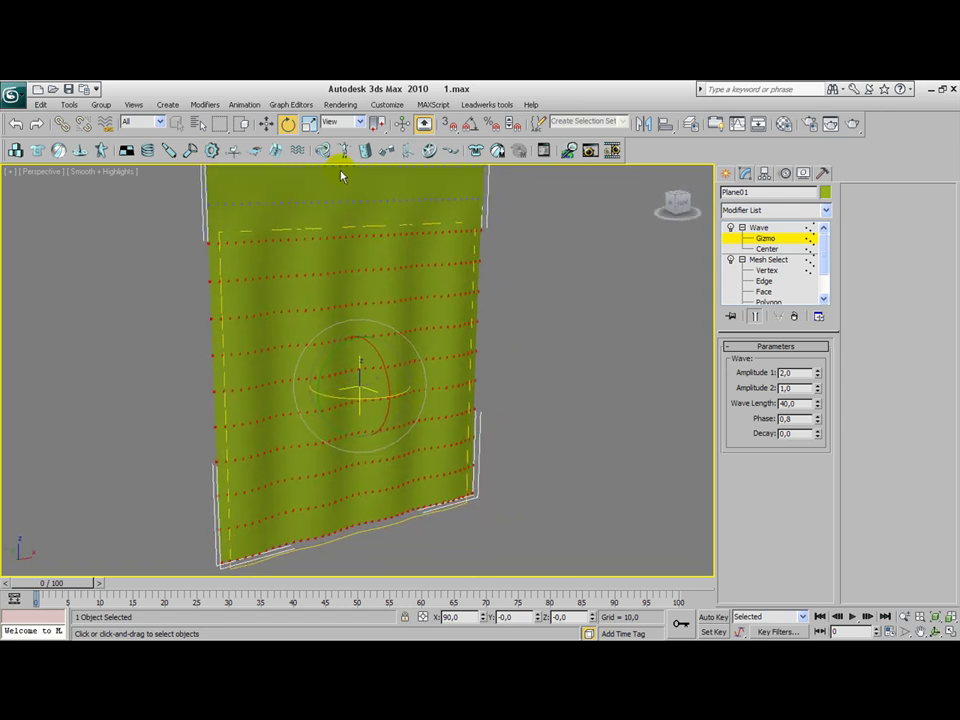
left_click(310, 123)
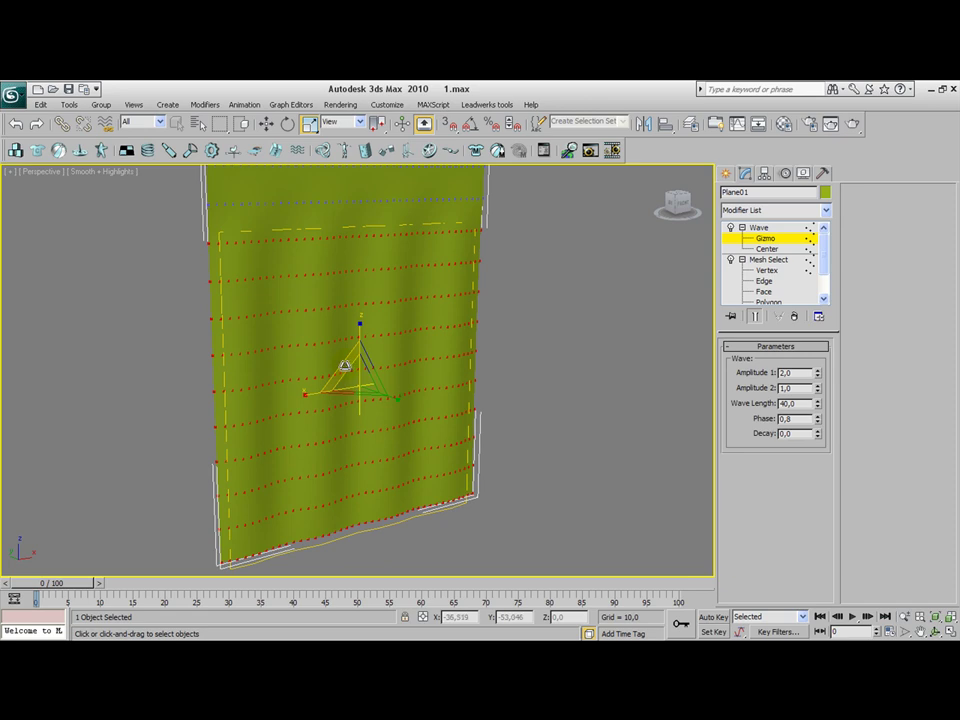
left_click_drag(345, 366, 386, 499)
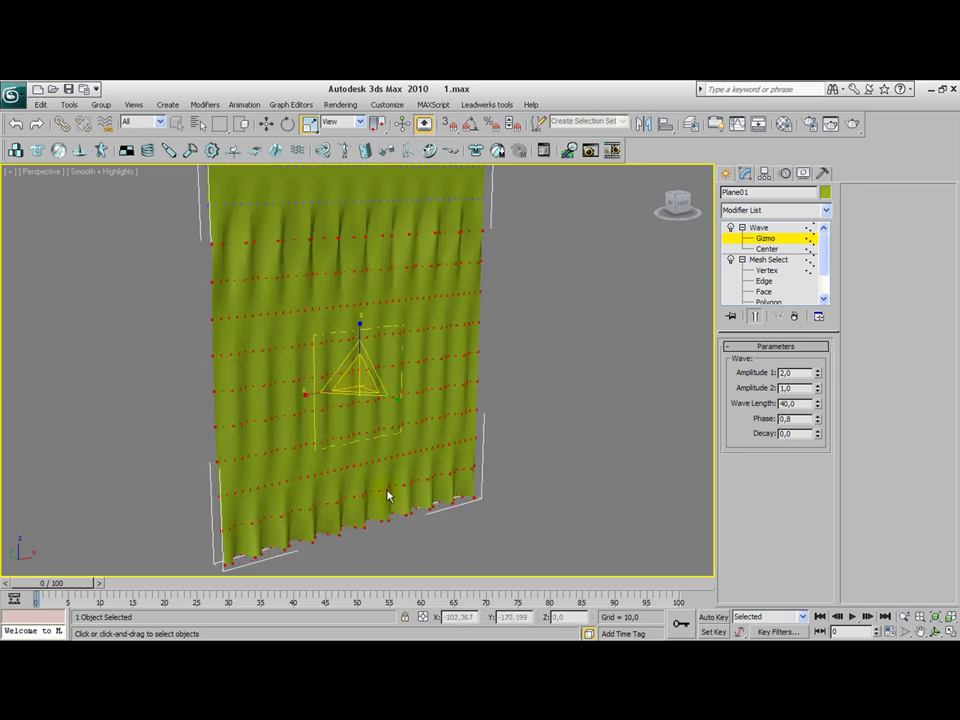
Step: Move the Wave gizmo straight up to the plane's upper edge, at about Z 67.9
left_click(266, 123)
left_click_drag(361, 354, 365, 242)
scroll(333, 280, "down", 3)
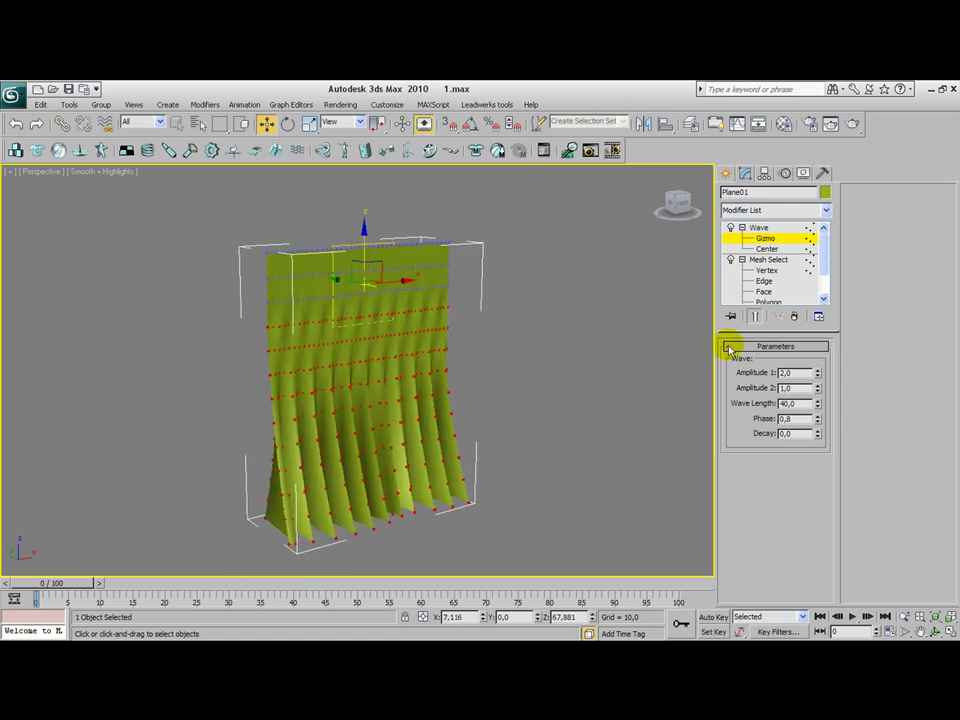
Step: Adjust the wave to Amplitude 1 of 1.14, Amplitude 2 of 1.03 and Phase of -0.1 for softer folds
left_click_drag(818, 373, 818, 431)
middle_click_drag(514, 437, 413, 459, "alt")
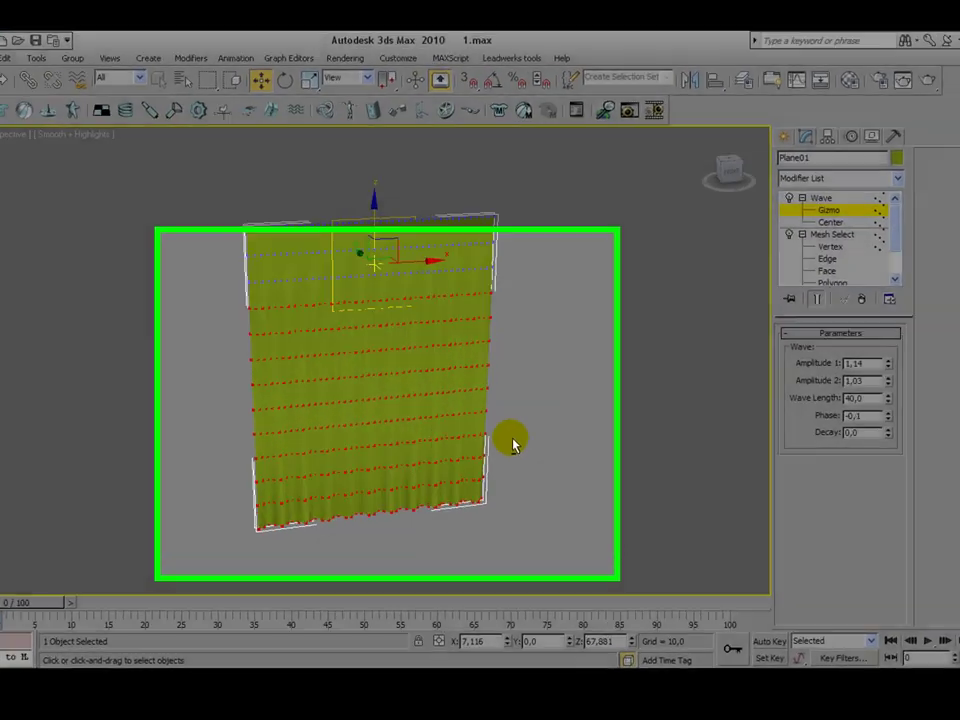
middle_click_drag(553, 481, 556, 227, "alt")
scroll(556, 227, "up", 4)
middle_click_drag(552, 424, 606, 456, "alt")
middle_click_drag(443, 412, 453, 454)
scroll(453, 454, "down", 5)
middle_click_drag(403, 340, 415, 368)
scroll(415, 368, "up", 2)
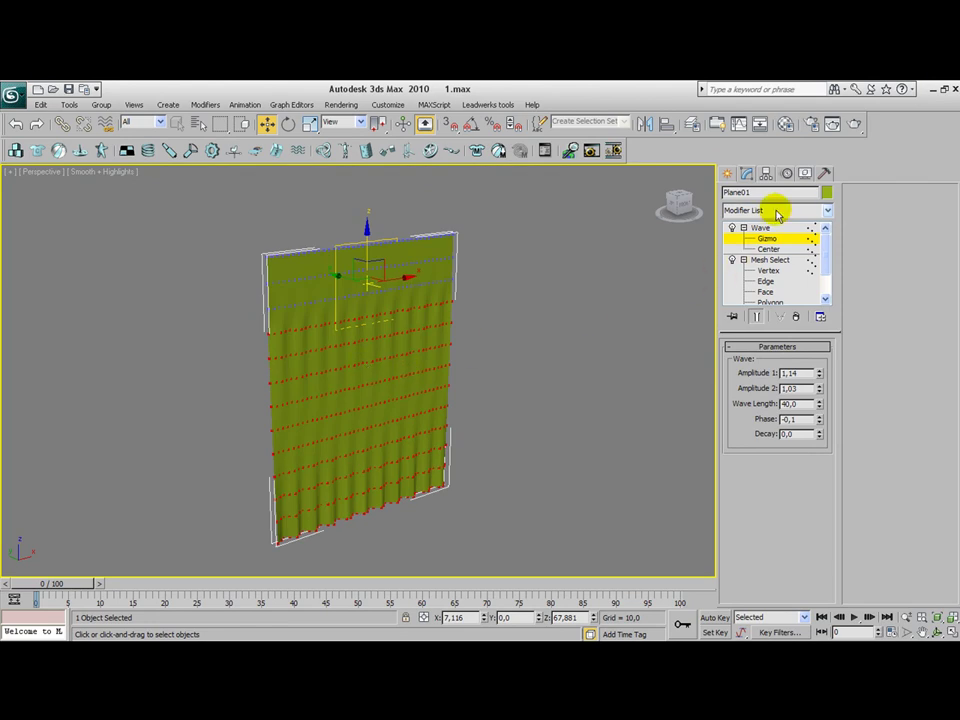
Step: Add a Noise modifier above the Wave modifier
left_click(777, 211)
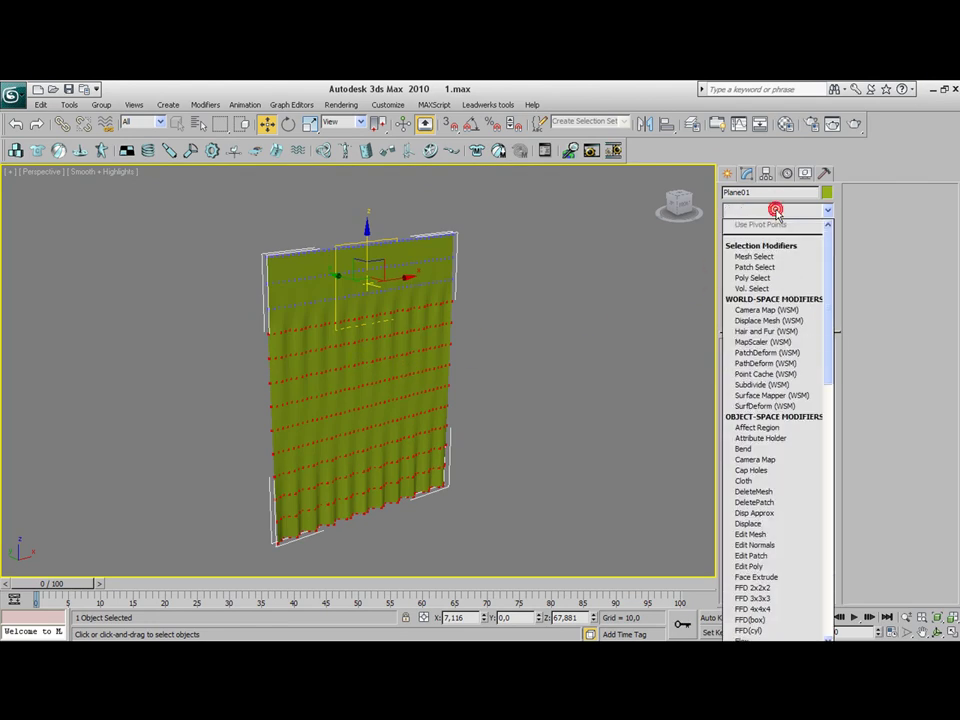
key("n")
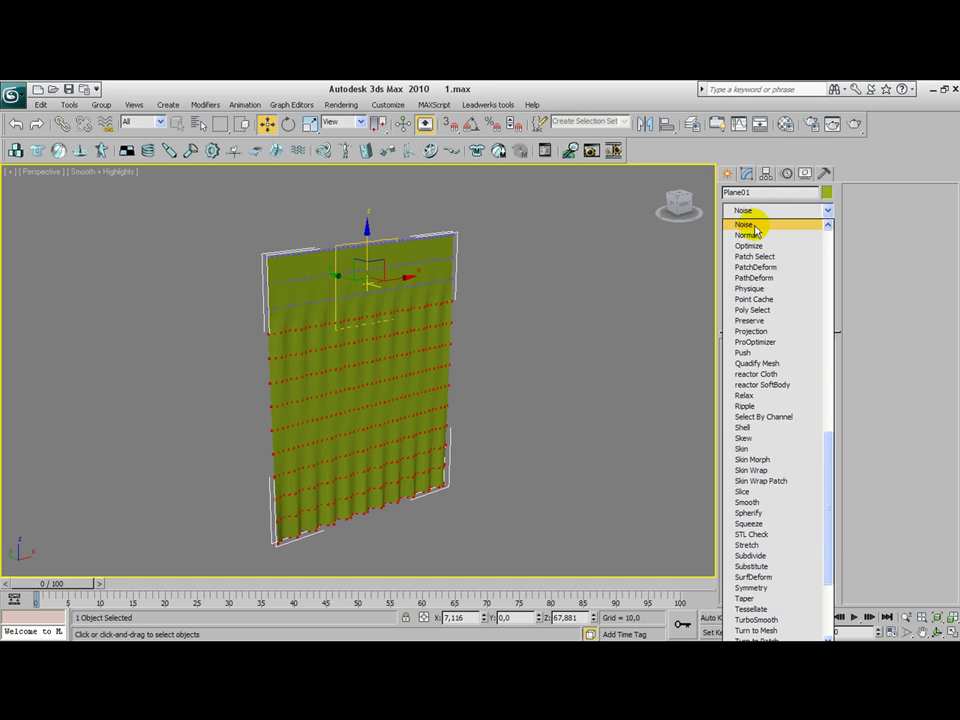
left_click(748, 225)
Step: Enable Fractal on the Noise modifier and set its X strength to 1.08
mouse_move(615, 336)
middle_mouse_down()
mouse_move(568, 274)
mouse_move(558, 307)
mouse_move(614, 327)
middle_mouse_up()
scroll(614, 327, "up", 2)
scroll(600, 323, "down", 2)
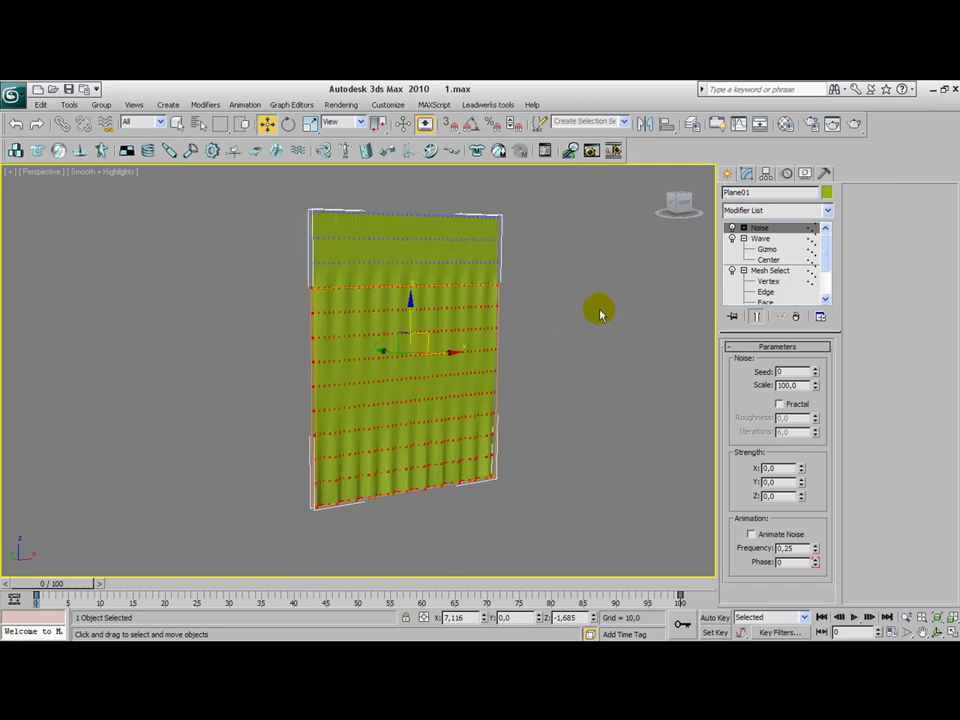
left_click(782, 403)
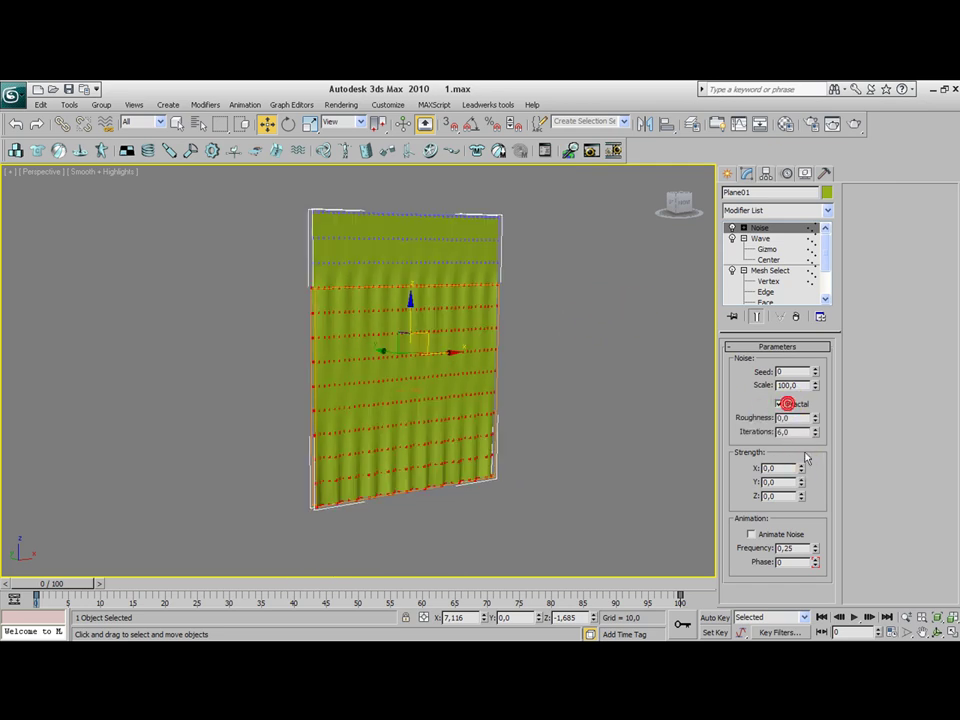
left_click(801, 466)
left_click_drag(800, 467, 797, 392)
Step: Set the noise's Y strength to 10.538 and its Seed to 5 for an irregular curtain surface
left_click_drag(802, 487, 800, 482)
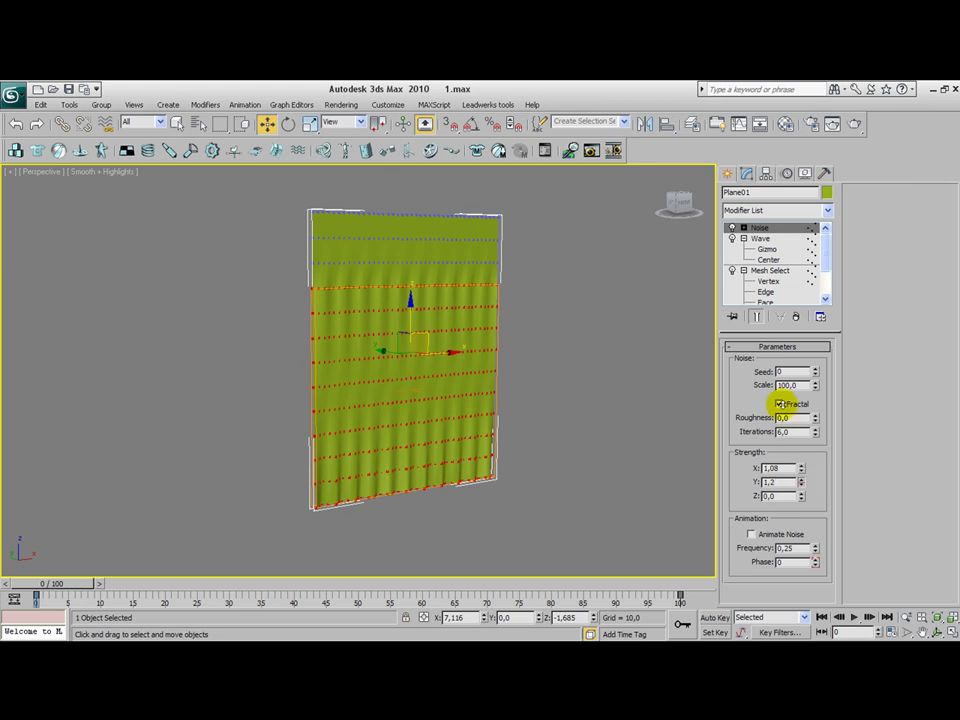
left_click_drag(734, 589, 700, 154)
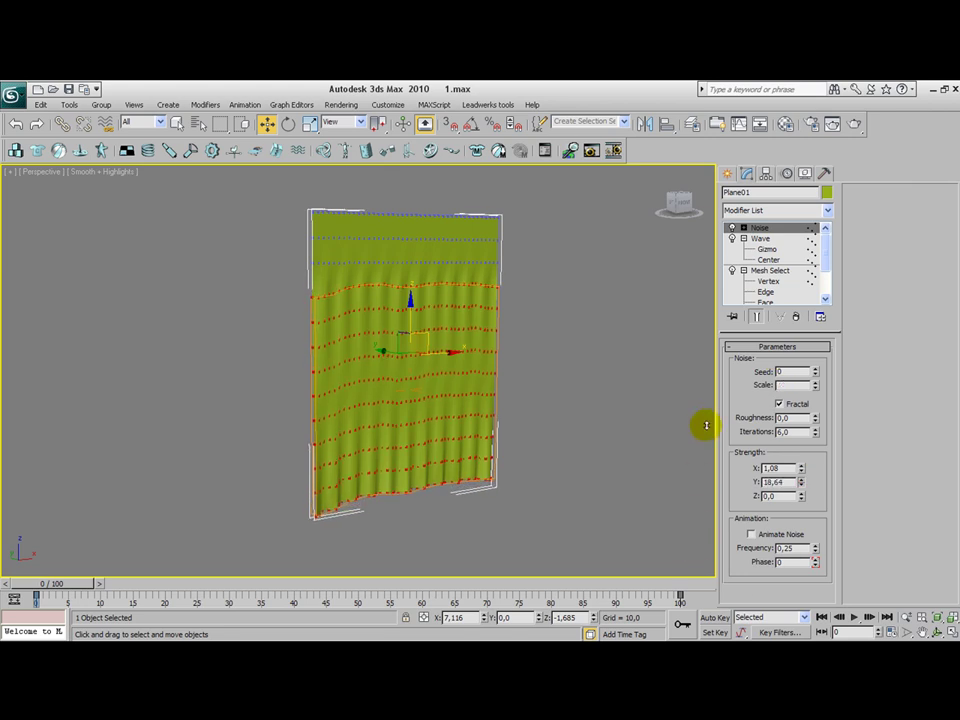
left_click_drag(709, 421, 576, 94)
middle_click_drag(586, 485, 522, 453, "alt")
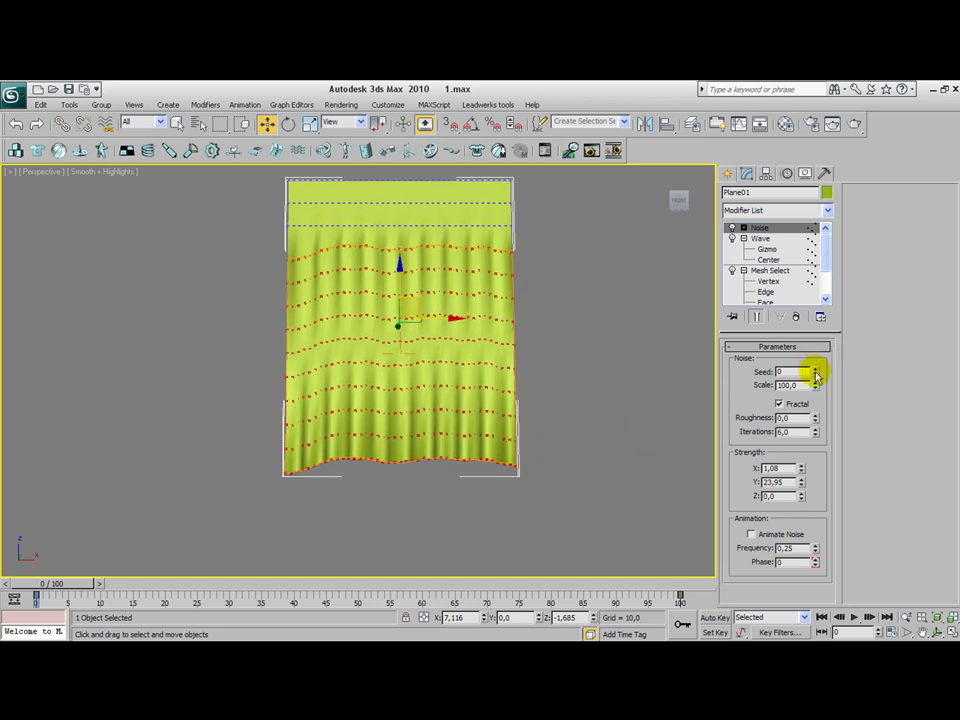
left_click_drag(816, 373, 815, 337)
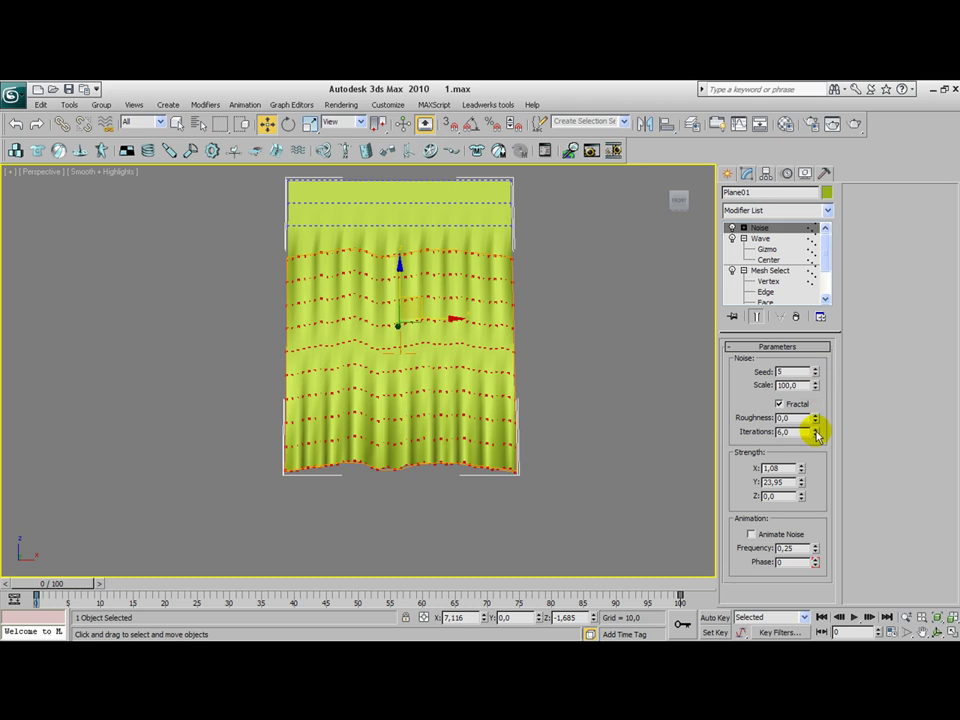
left_click_drag(801, 485, 795, 521)
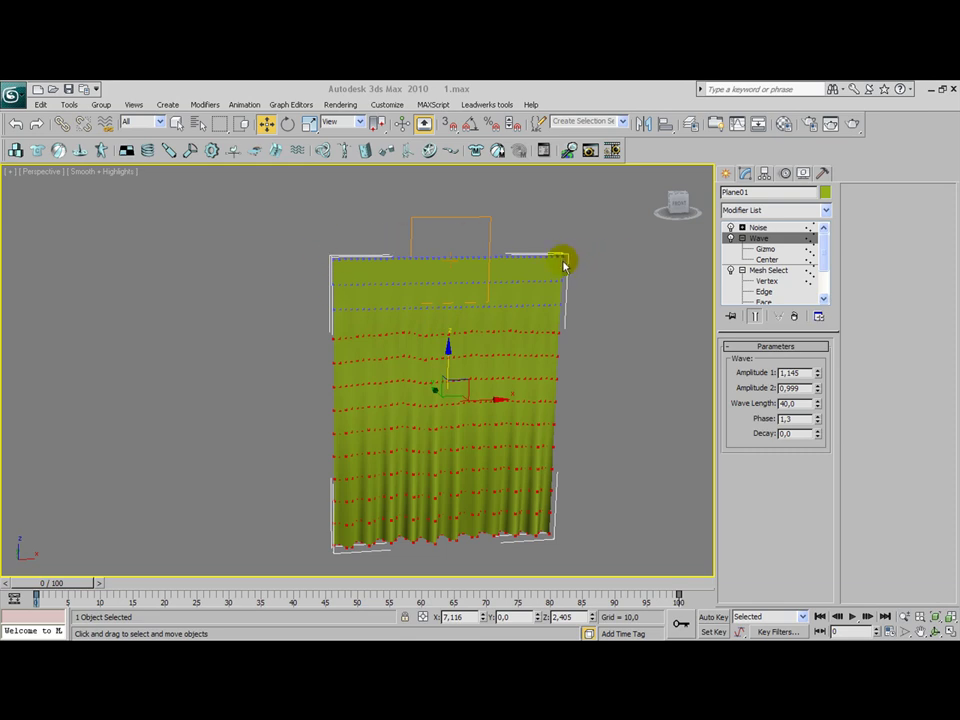
left_click(739, 211)
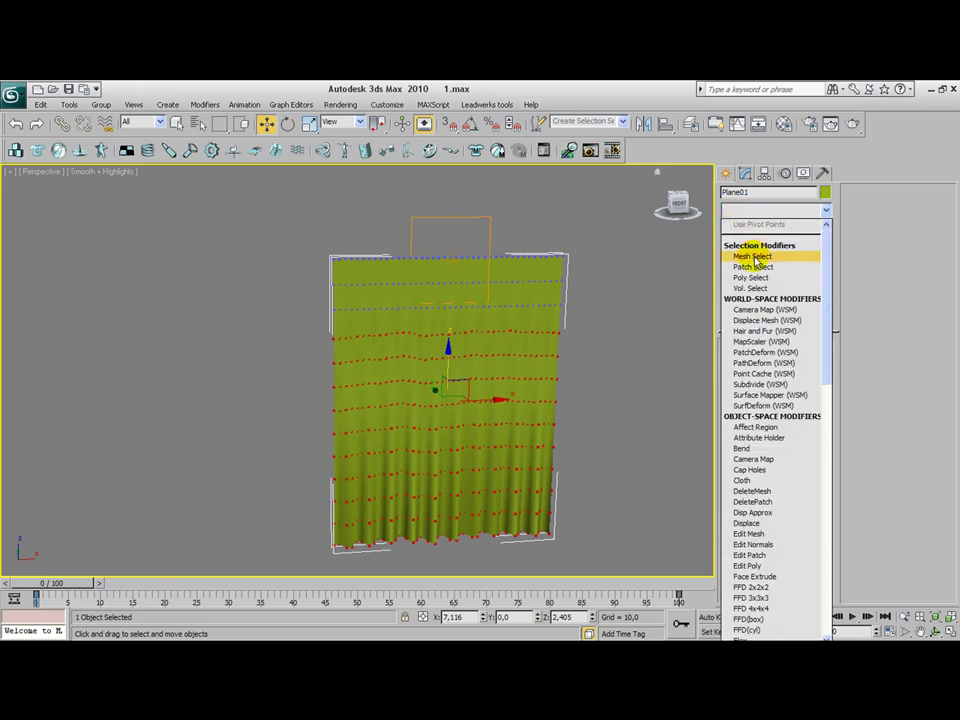
left_click(752, 257)
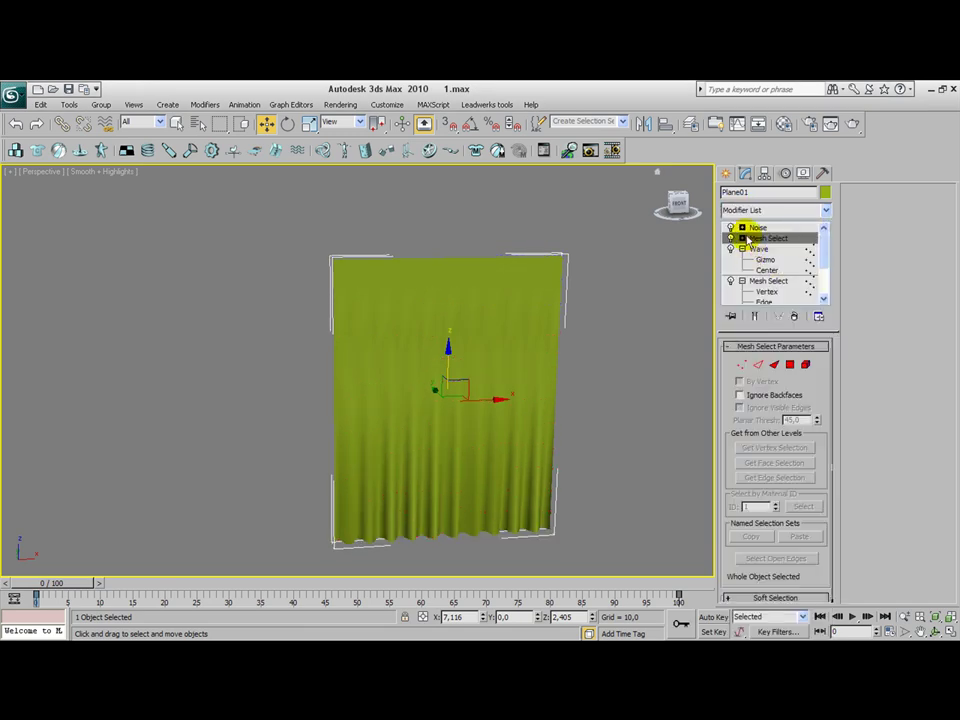
left_click(794, 317)
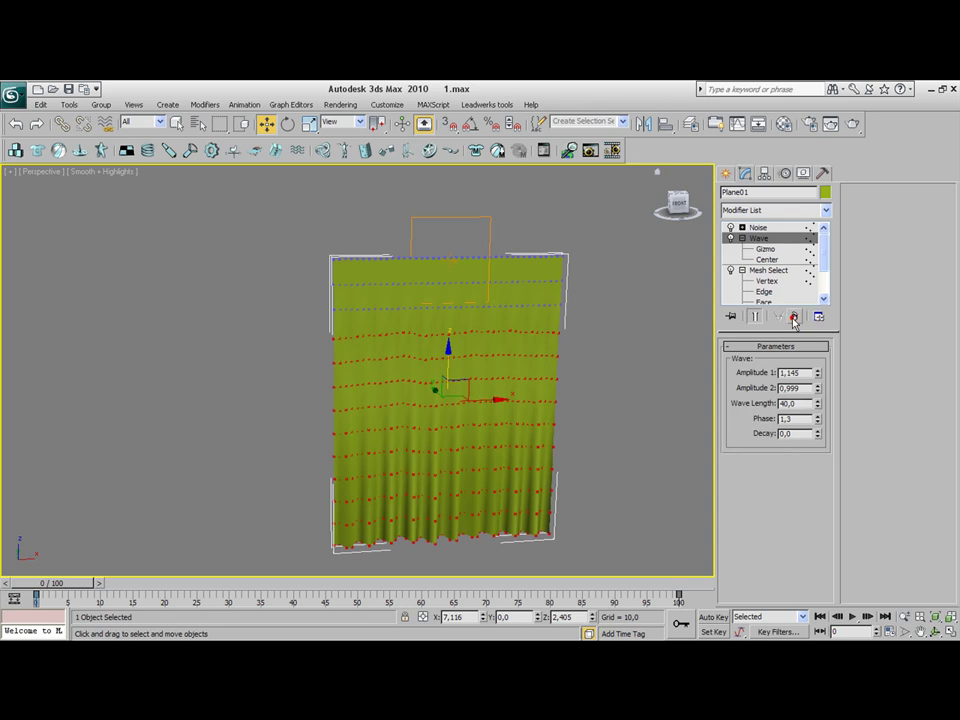
Step: Add a Mesh Select modifier above Noise and select the curtain's three uppermost vertex rows
left_click(758, 229)
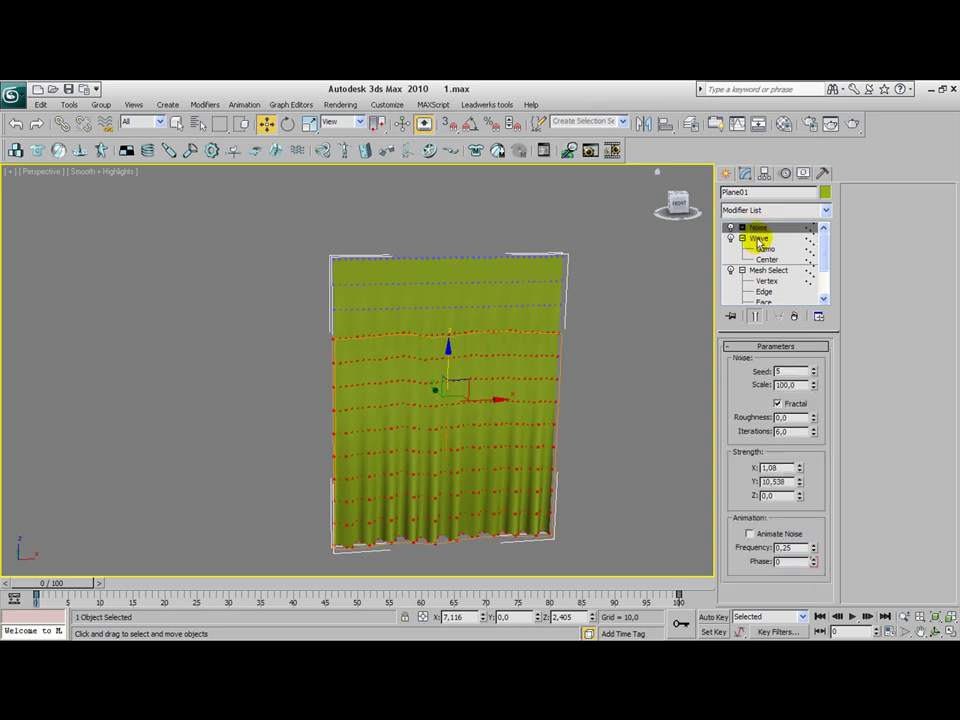
left_click(752, 211)
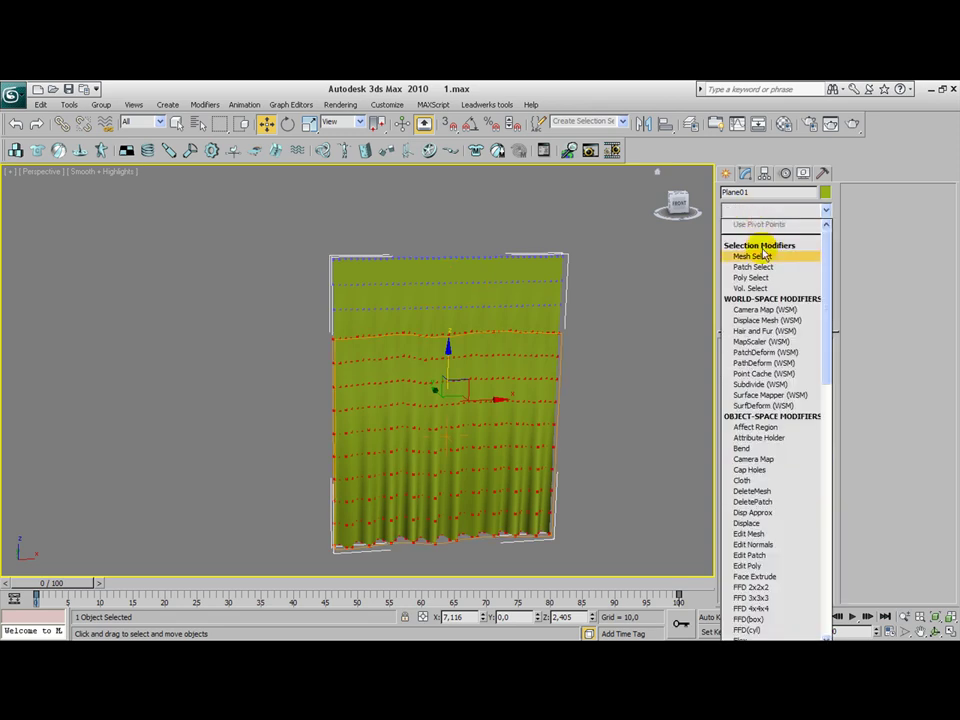
left_click(762, 257)
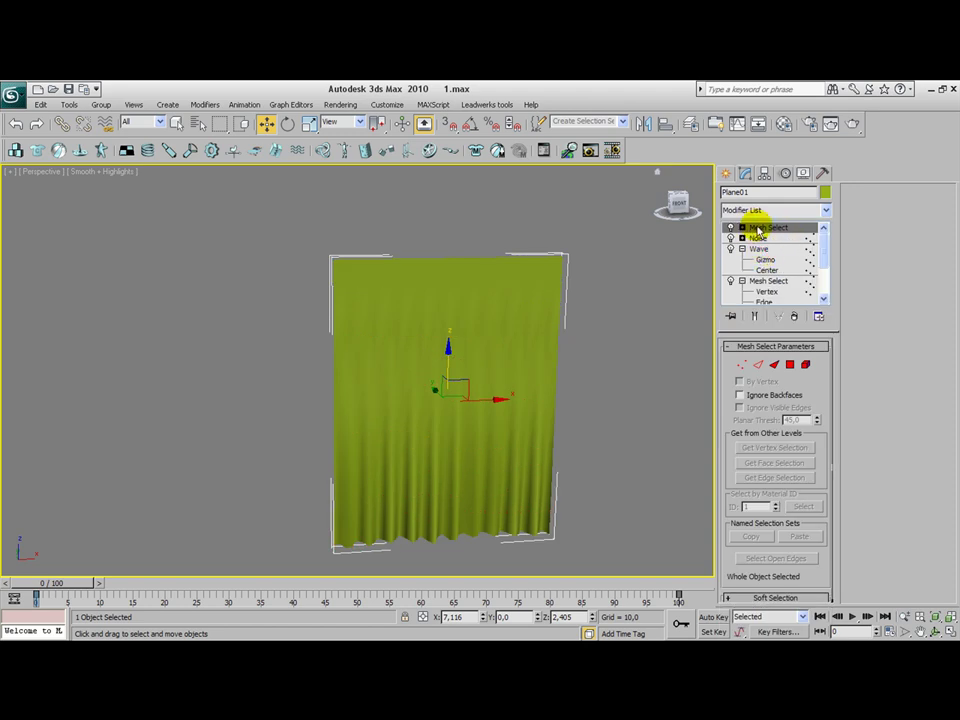
left_click(742, 227)
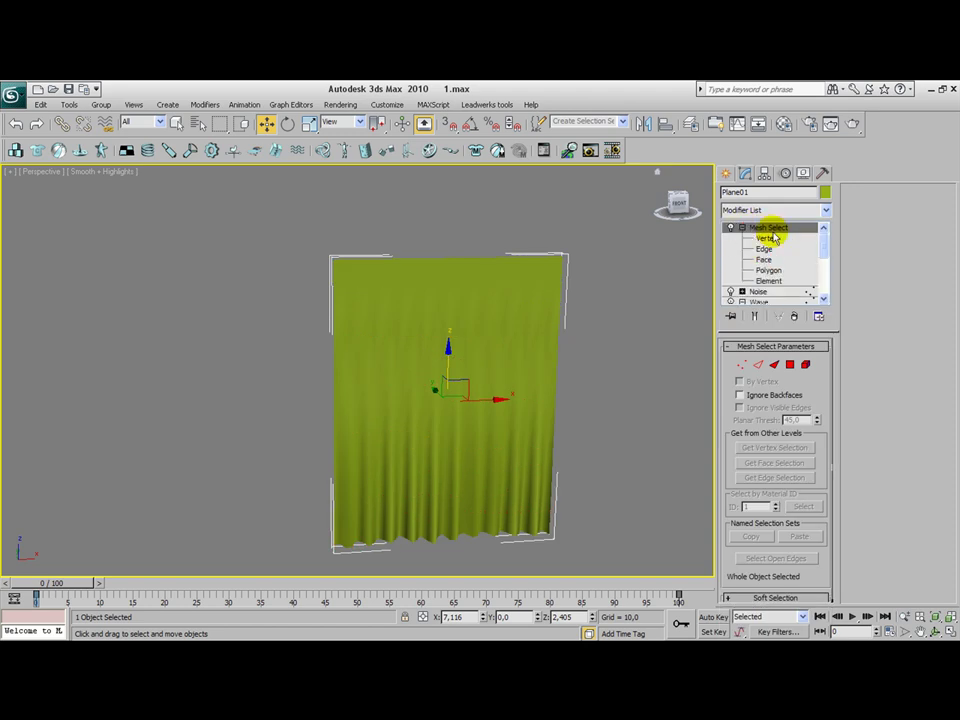
left_click(766, 238)
key("q")
left_click_drag(278, 222, 586, 315)
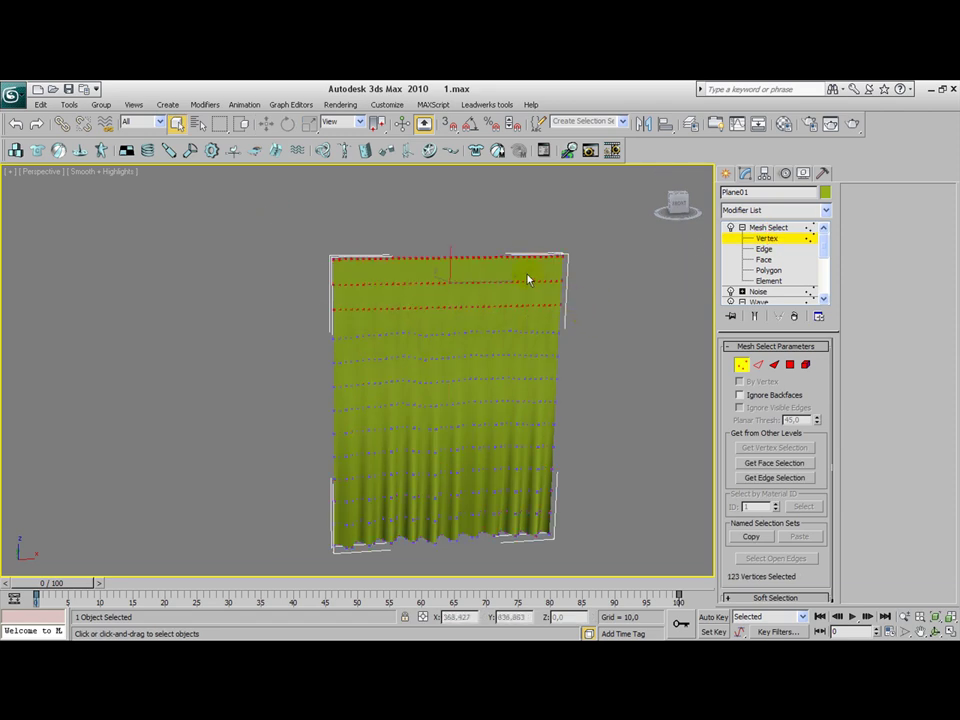
Step: Add a second Wave modifier that acts on the selected upper vertex rows
left_click(756, 209)
key("w")
left_click(758, 619)
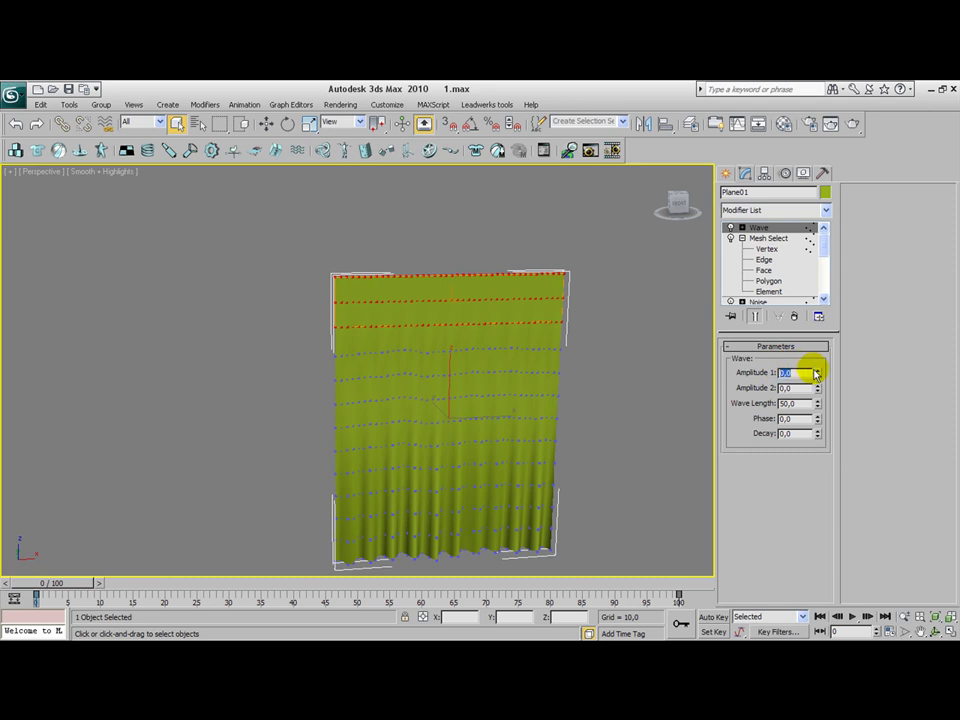
Step: Set the new wave to Amplitude 1 of 2, Amplitude 2 of 2, Wave Length 40 and Phase 1, leaving Decay at 0
key("Return")
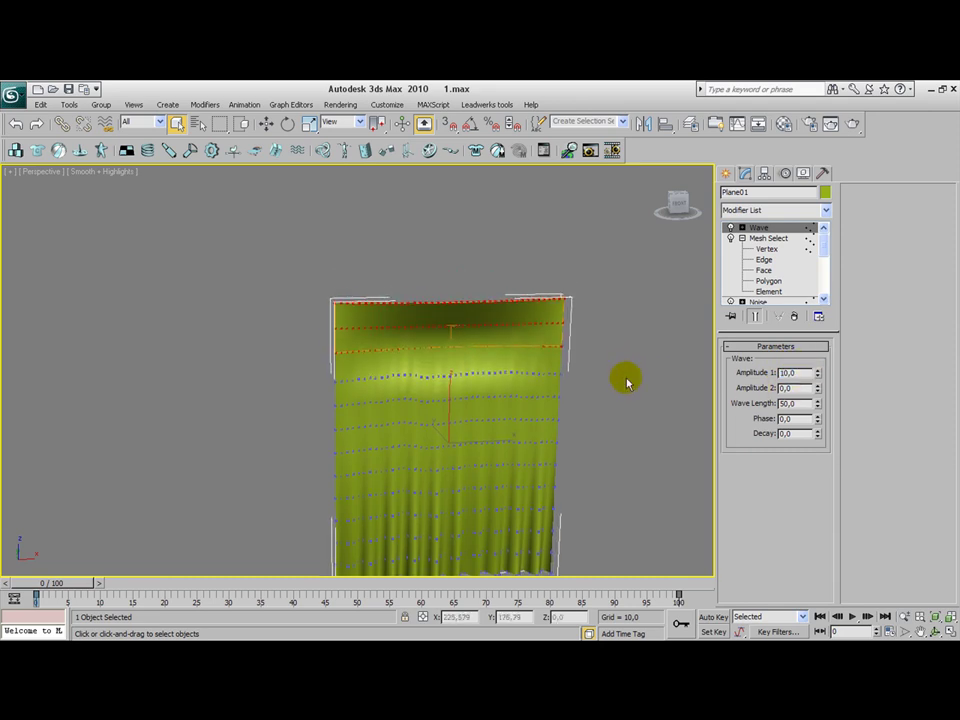
left_click(800, 389)
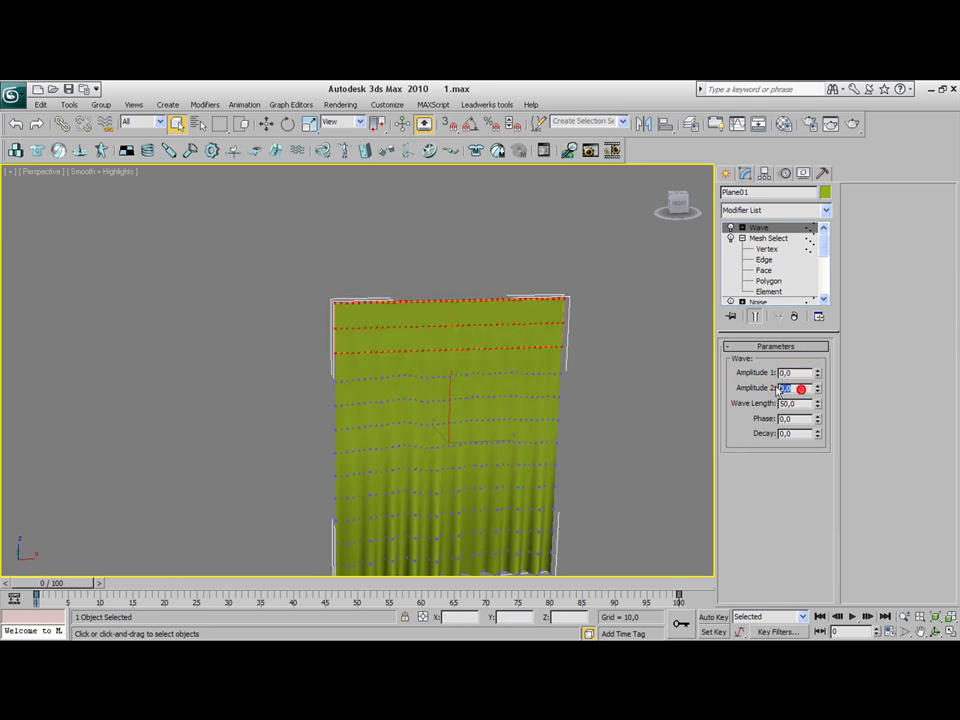
key("Tab")
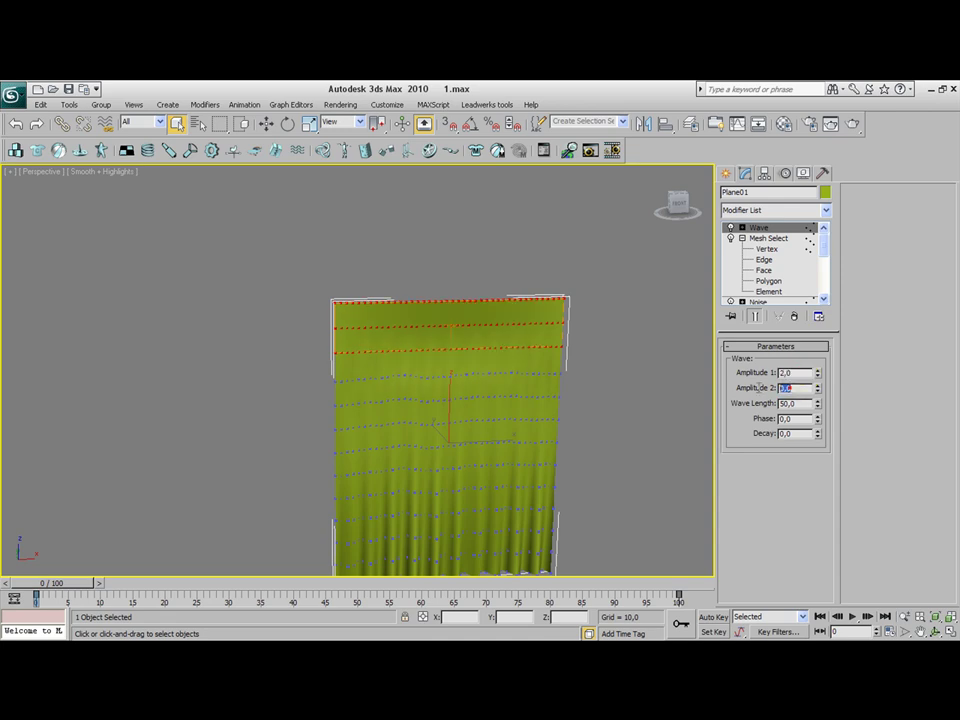
left_click_drag(803, 404, 767, 408)
type("40")
left_click(797, 419)
type("1")
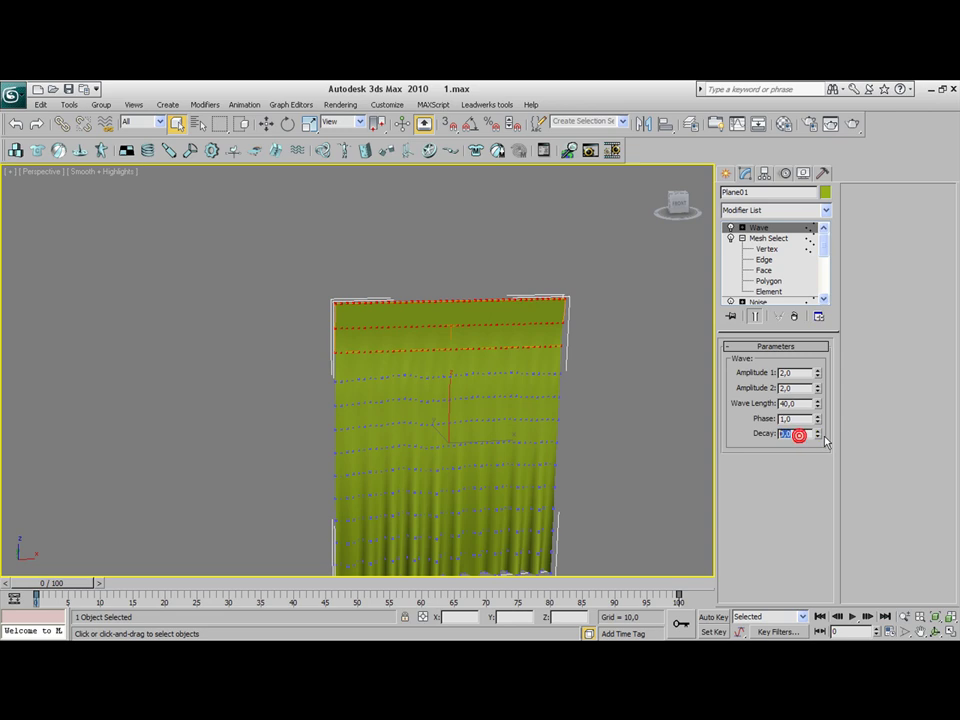
left_click(818, 431)
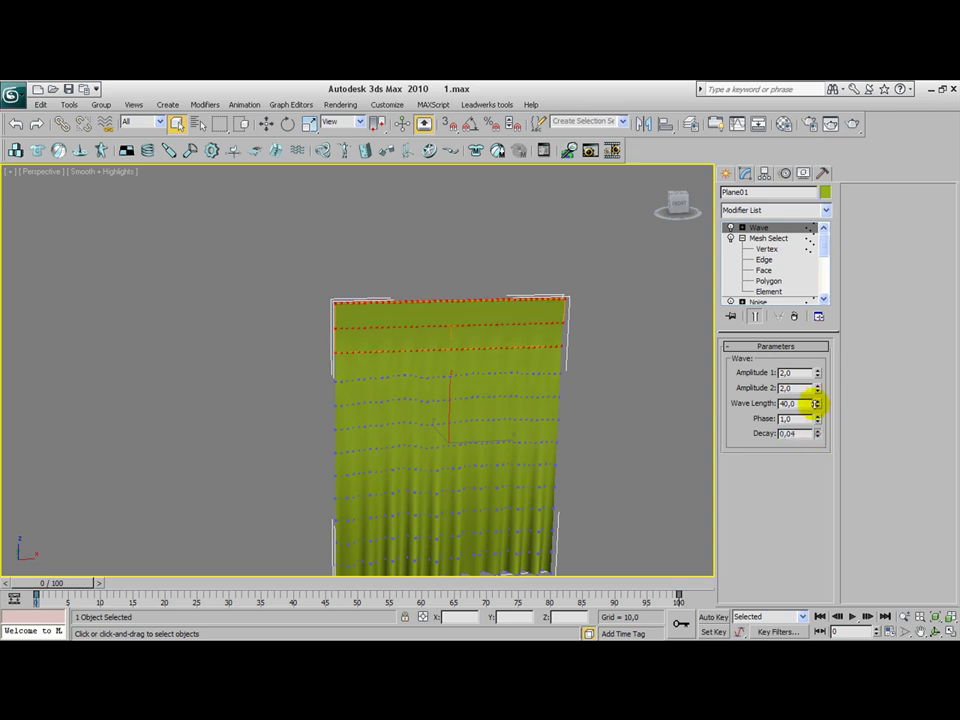
Step: Rotate the second Wave's gizmo a quarter turn in the Front view so its folds run vertically
scroll(619, 388, "up", 5)
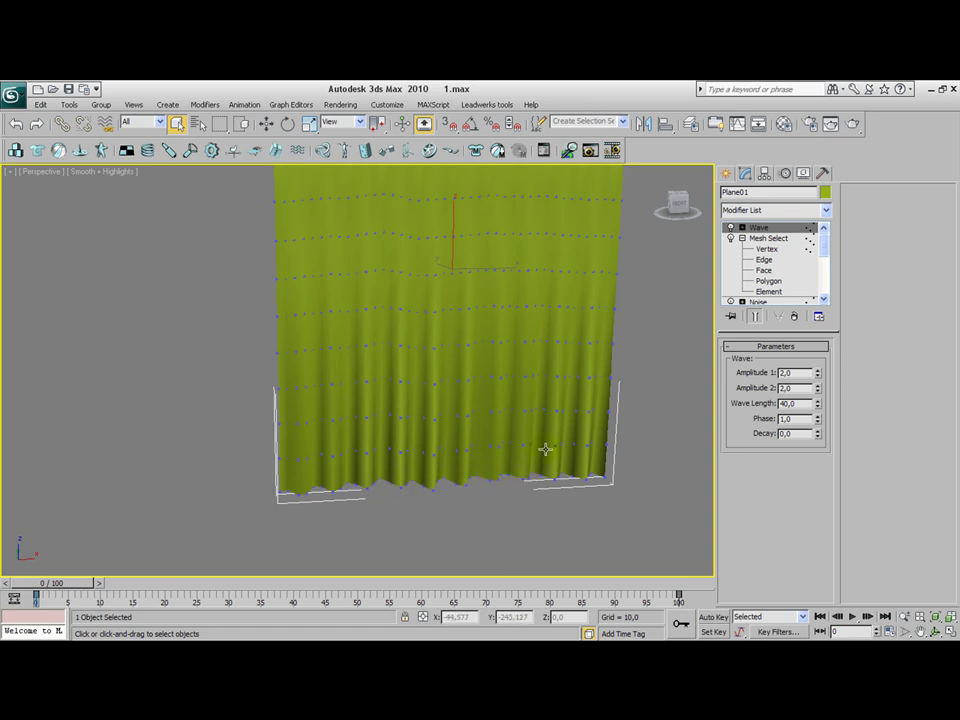
scroll(471, 418, "down", 4)
scroll(440, 320, "up", 5)
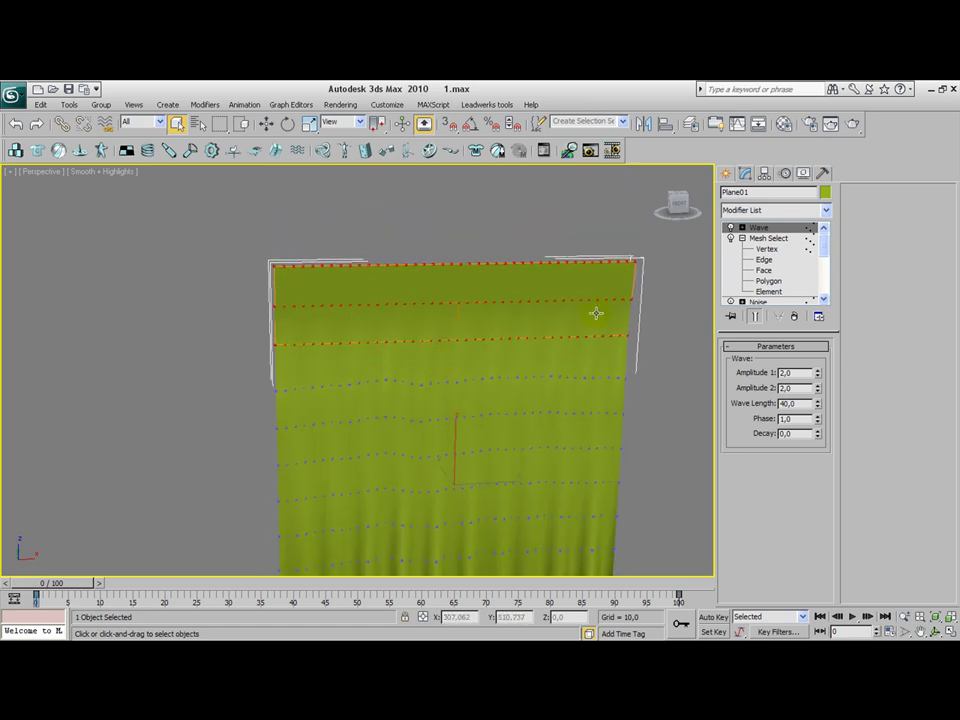
left_click(742, 228)
left_click(763, 239)
key("w")
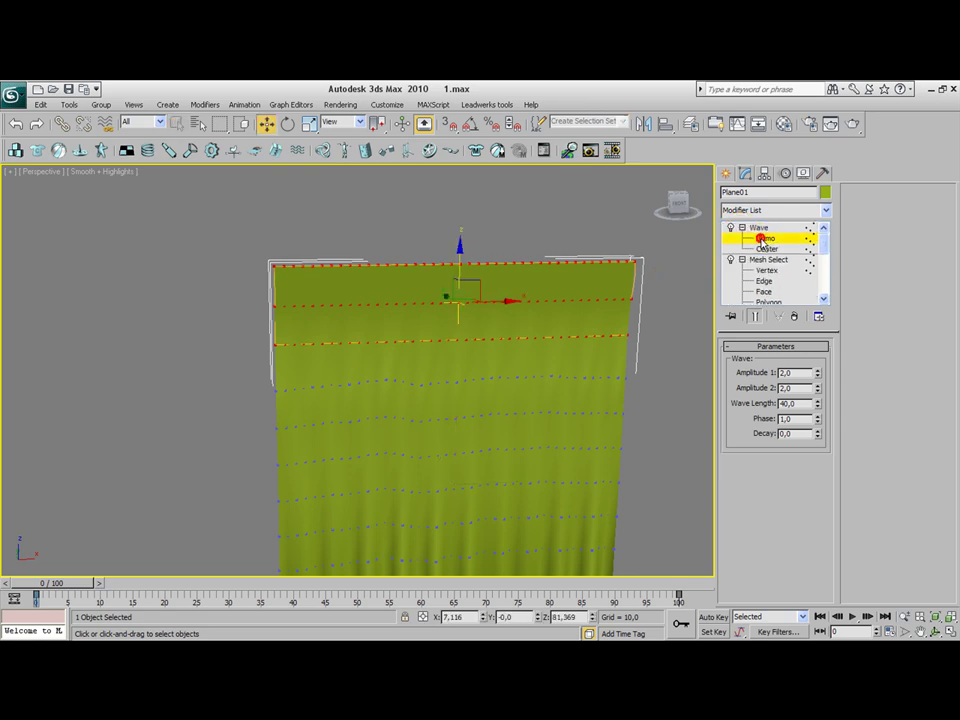
middle_click_drag(450, 296, 423, 276)
key("f")
scroll(424, 321, "up", 2)
left_click(287, 124)
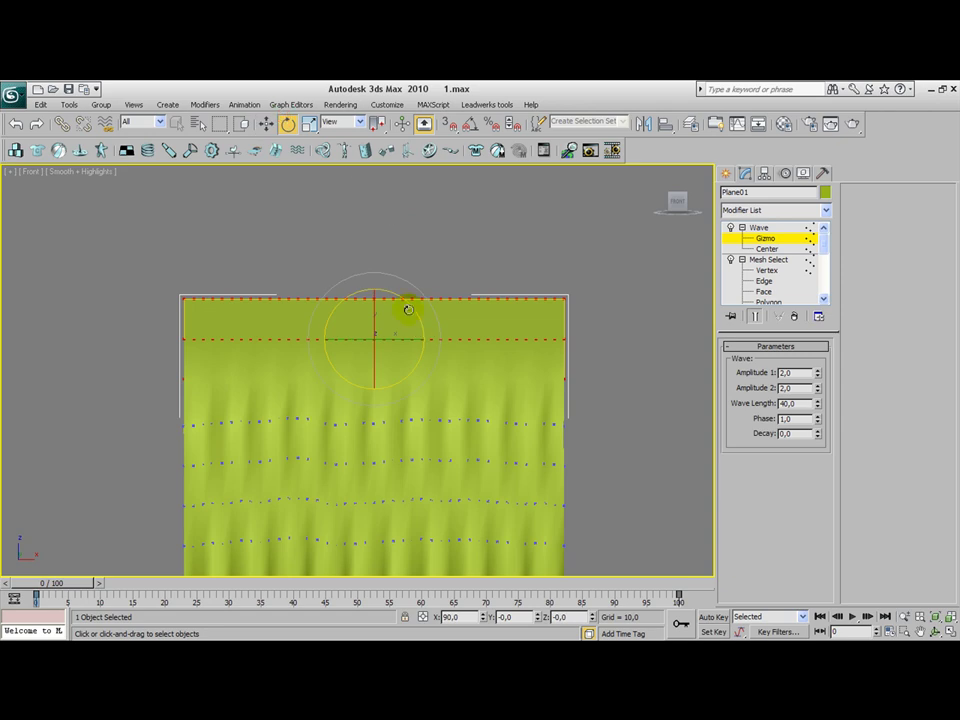
left_click_drag(407, 297, 421, 324)
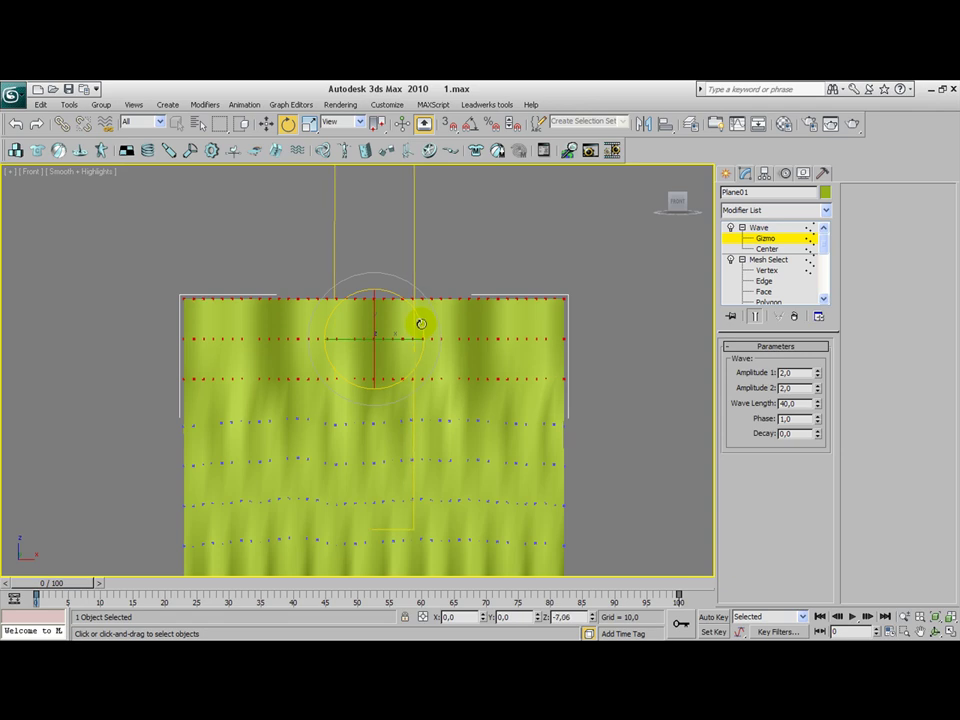
Step: Shorten the second wave's Wave Length to 15.6 to make the upper folds narrower
middle_click_drag(409, 322, 401, 266, "alt")
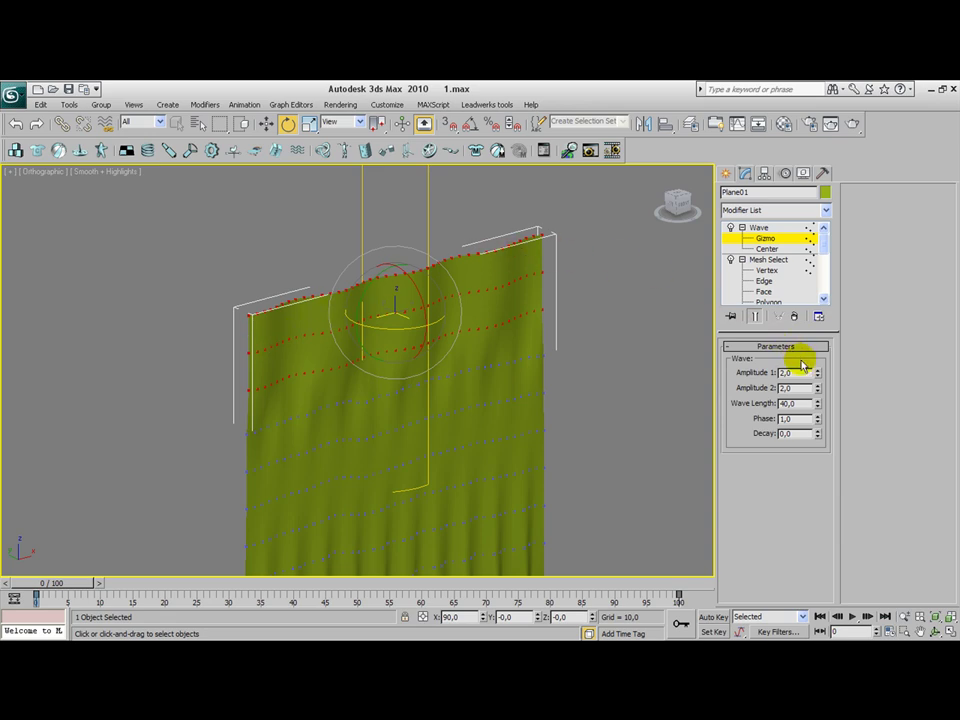
left_click_drag(817, 404, 804, 441)
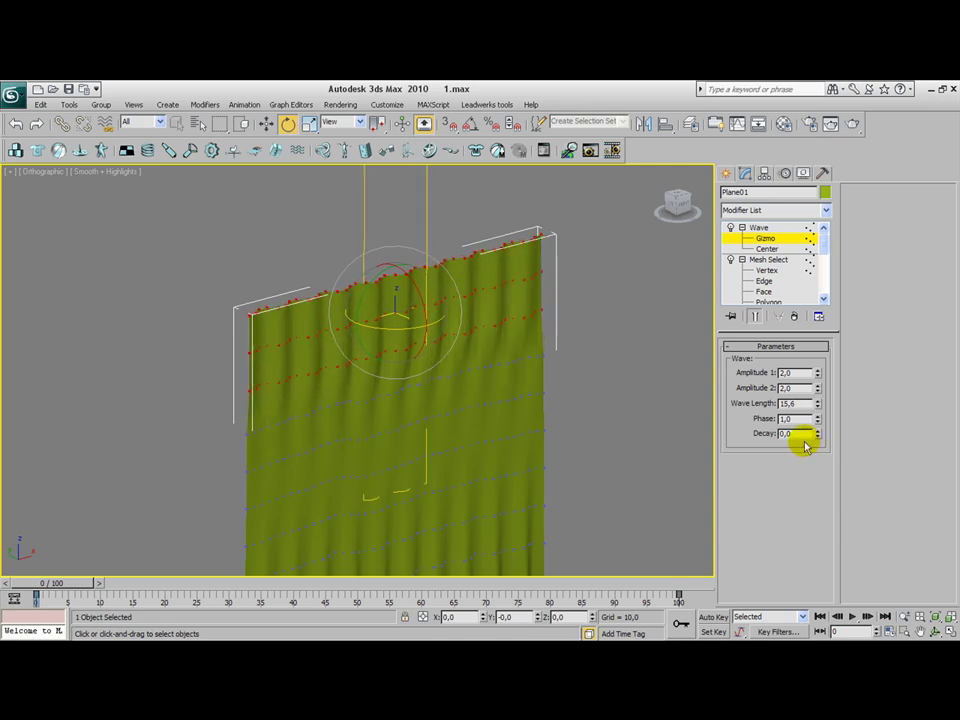
middle_click_drag(606, 354, 558, 350, "alt")
scroll(482, 350, "down", 6)
scroll(482, 350, "up", 3)
middle_click_drag(471, 347, 540, 372)
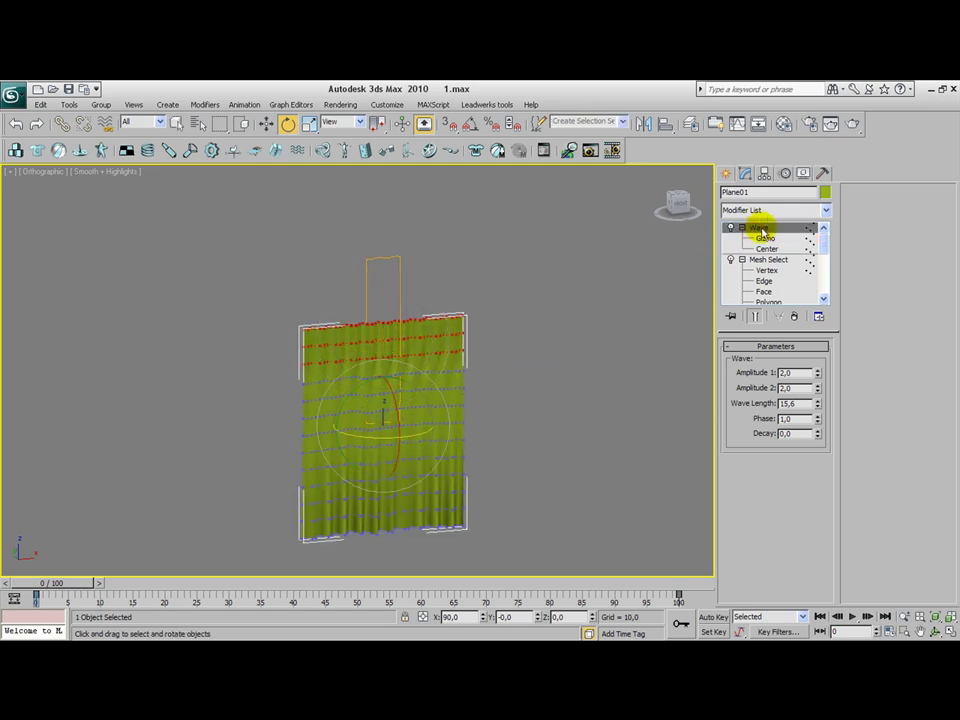
Step: Add a second Noise modifier on top of the stack, above the second Wave
left_click(759, 227)
left_click(767, 209)
key("n")
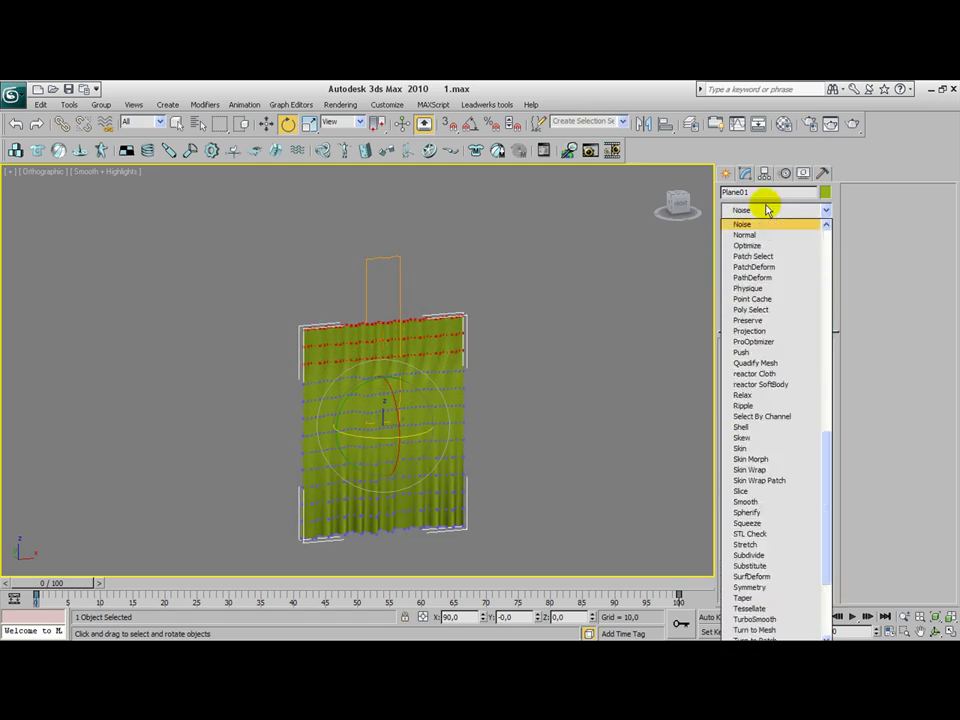
left_click(752, 223)
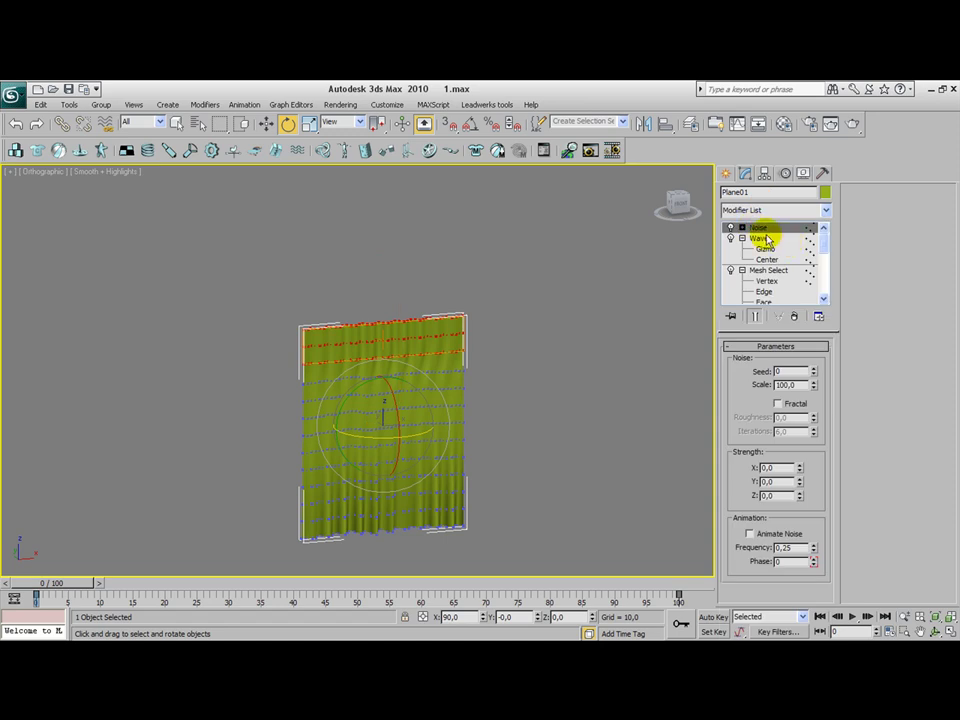
Step: Enable Fractal on the second Noise and set its strength to X 2, Y 5 and Z 5.5
left_click(788, 403)
left_click(800, 469)
type("2")
key("Return")
left_click(780, 496)
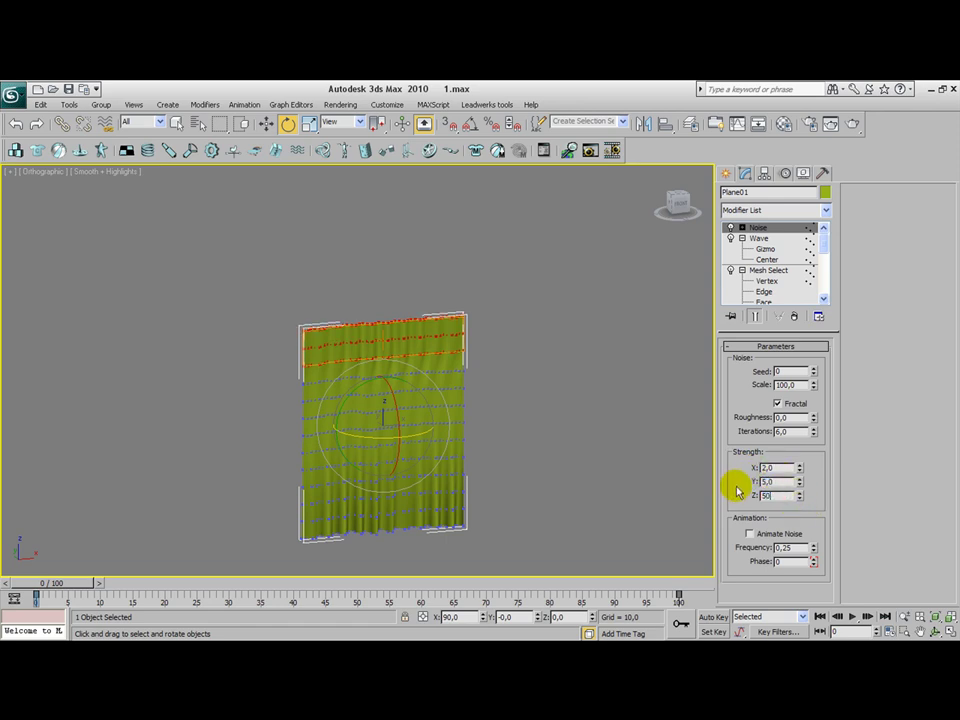
key("Return")
left_click_drag(798, 494, 797, 545)
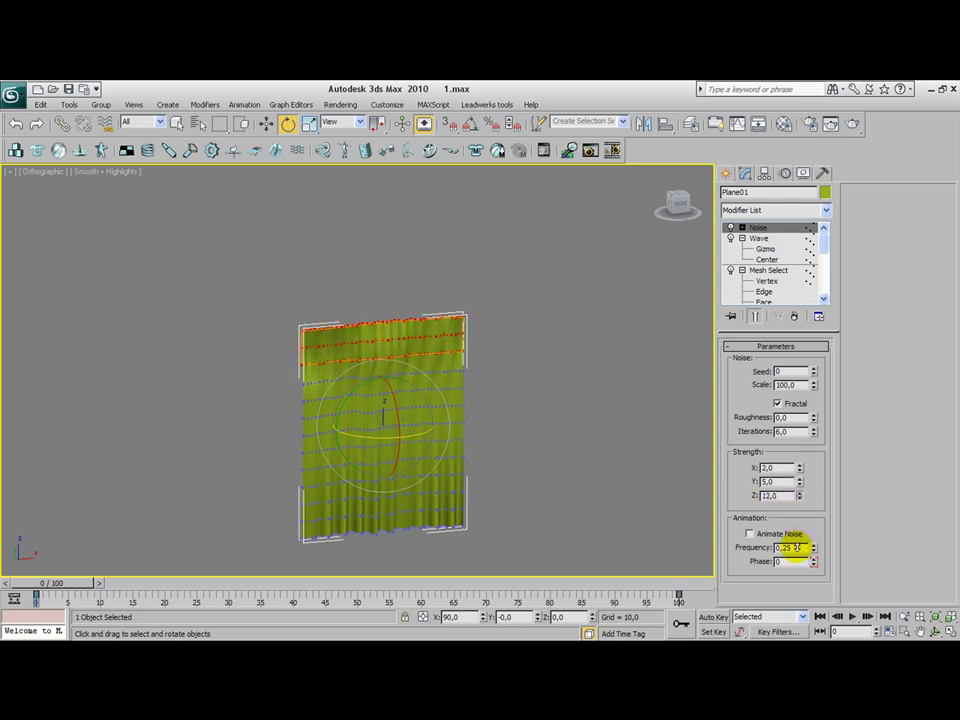
Step: Set the lower Noise modifier's Z strength to 8.24
middle_click_drag(477, 395, 527, 422, "alt")
scroll(467, 437, "up", 3)
middle_click_drag(467, 437, 470, 319)
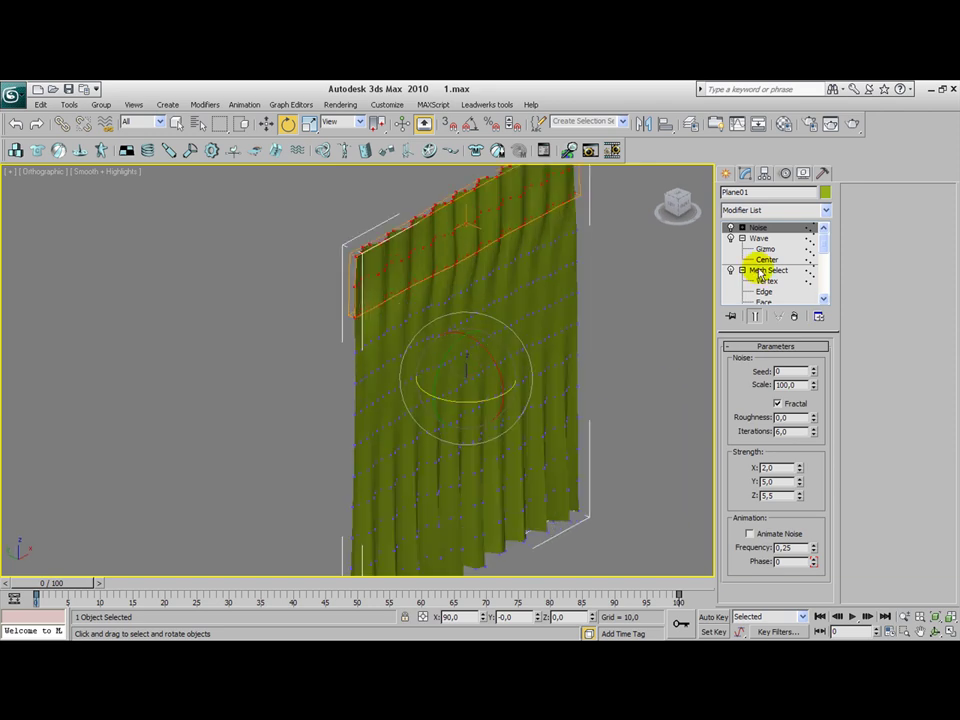
left_click_drag(812, 243, 820, 262)
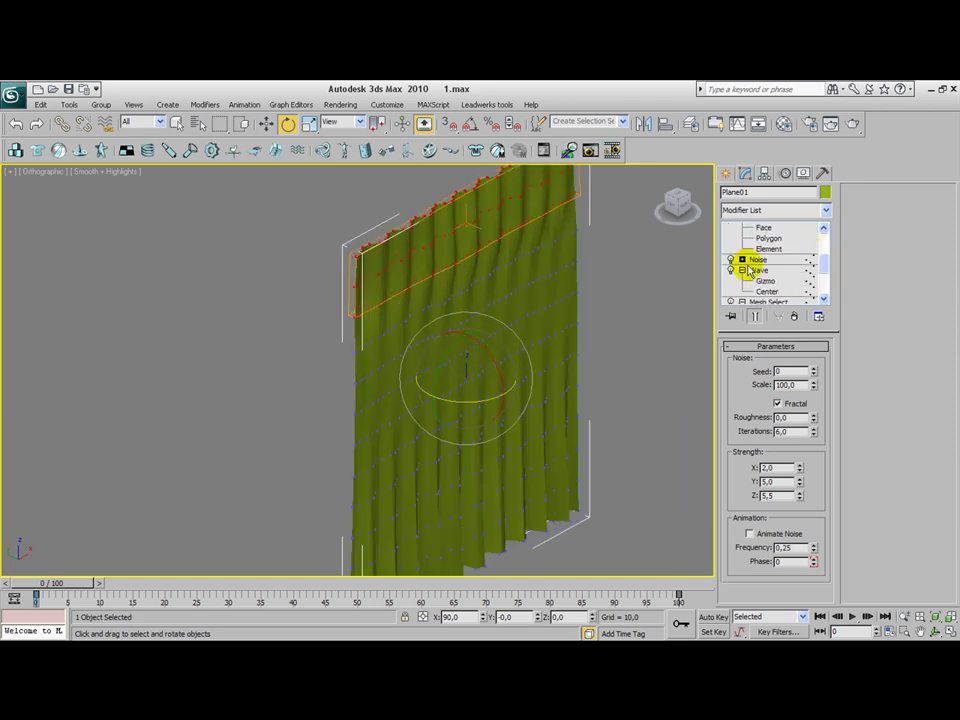
left_click(808, 260)
scroll(770, 258, "up", 1)
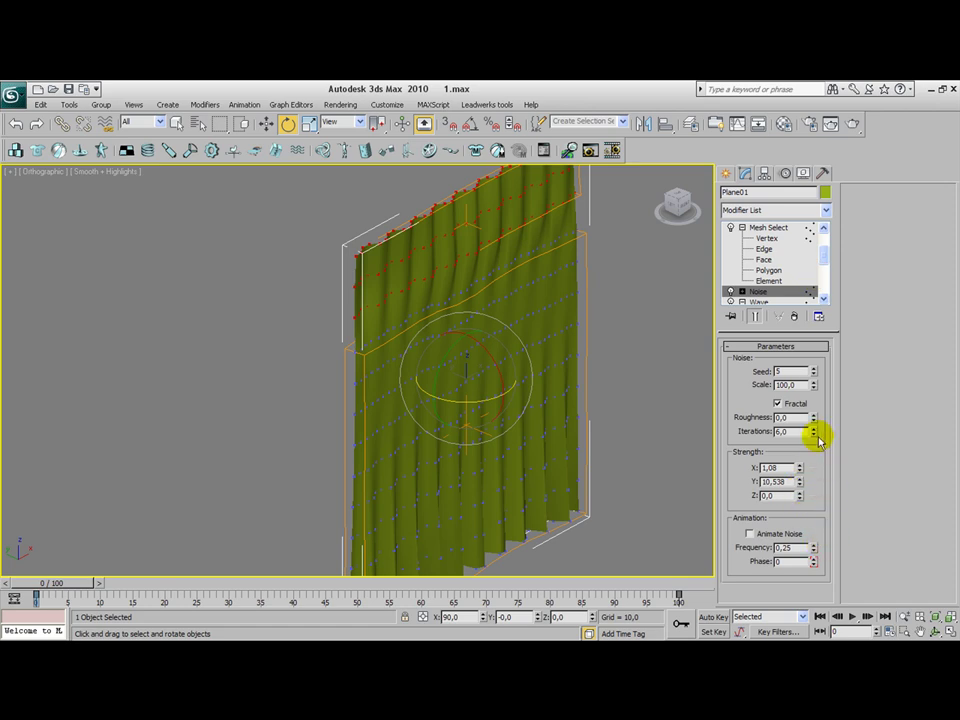
left_click_drag(799, 494, 596, 525)
middle_click_drag(580, 481, 461, 469, "alt")
middle_click_drag(646, 477, 565, 356, "alt")
scroll(565, 356, "down", 3)
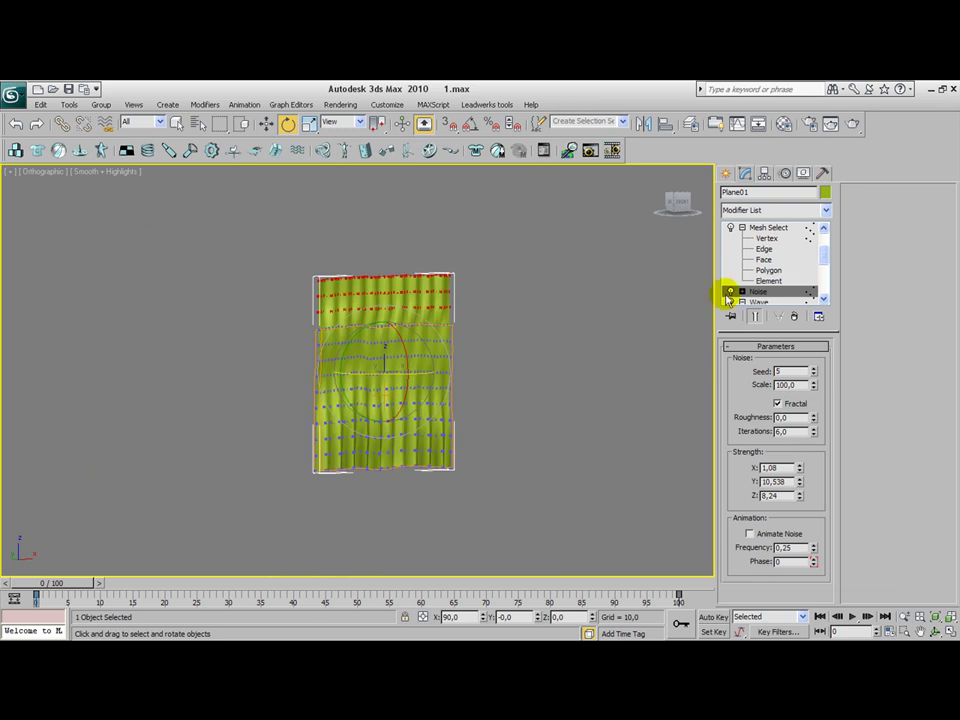
Step: Add another Mesh Select modifier above the upper Noise and select all of the curtain's vertices with it
left_click_drag(823, 254, 826, 237)
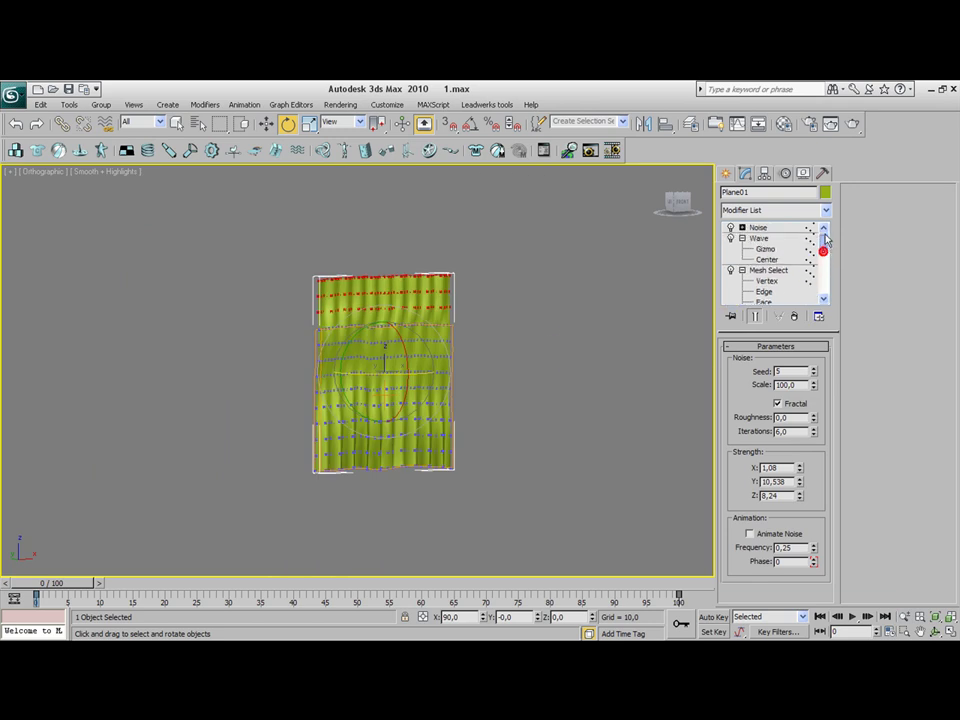
left_click(762, 228)
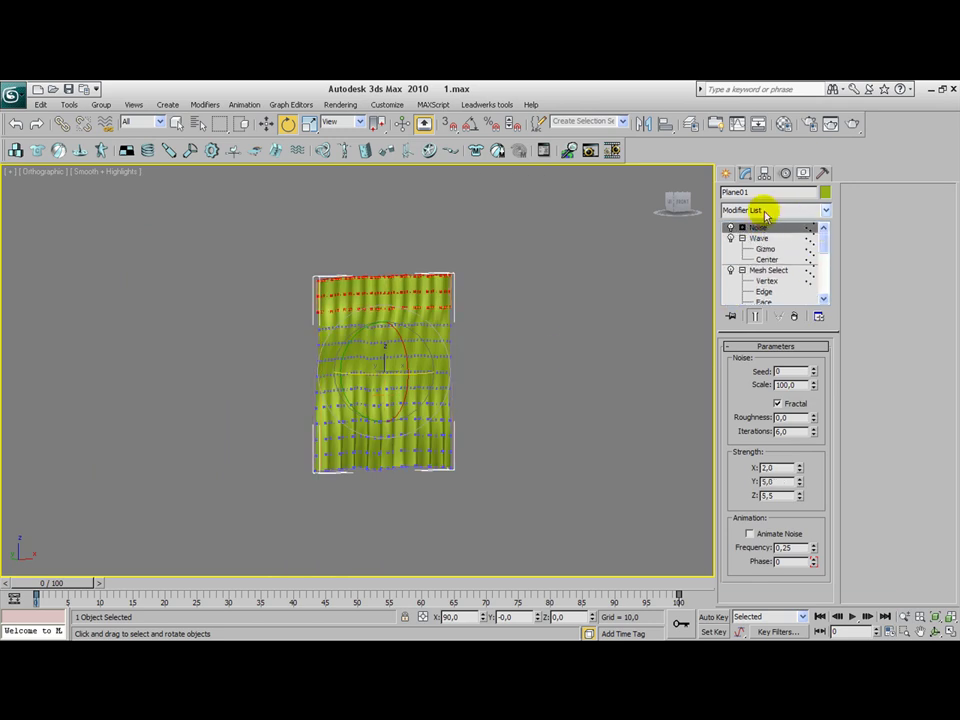
left_click(765, 212)
scroll(765, 214, "down", 1)
left_click(765, 226)
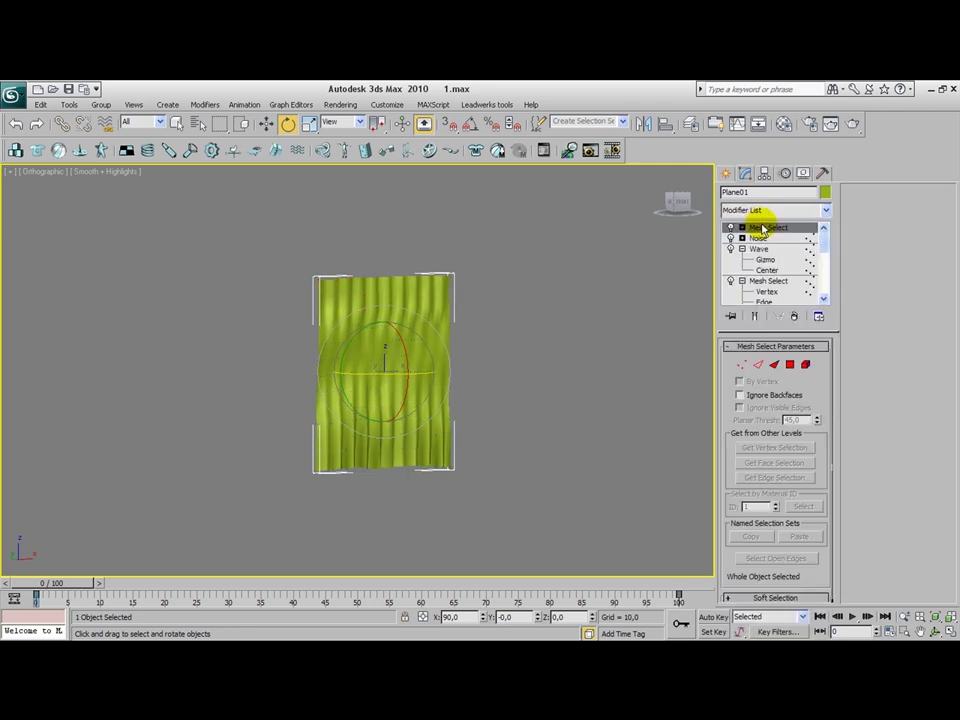
left_click(743, 228)
left_click(764, 239)
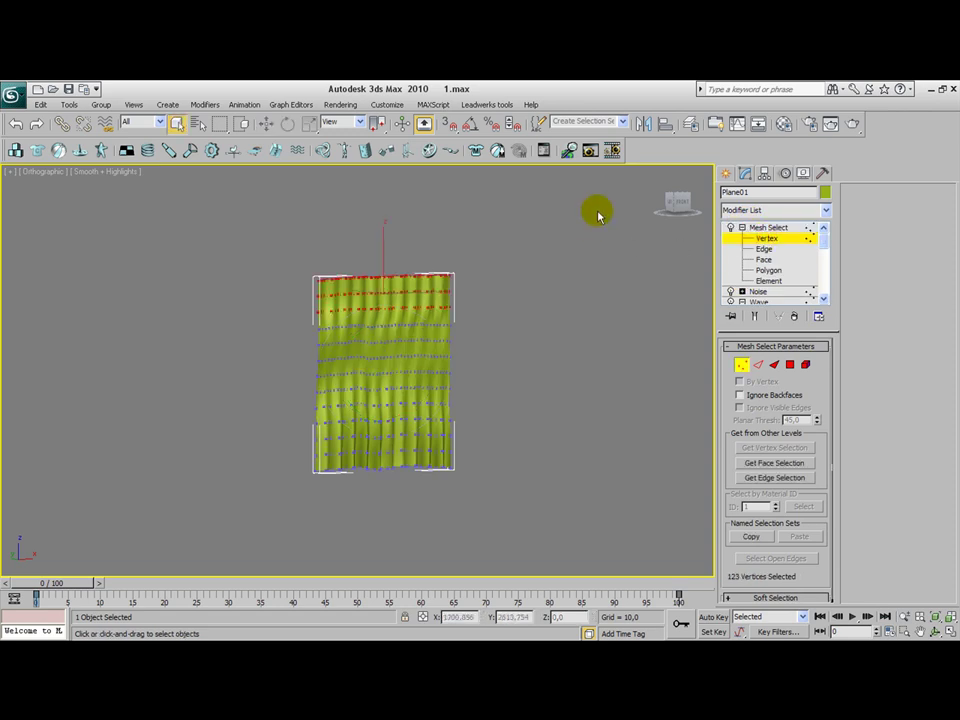
left_click_drag(596, 216, 220, 550)
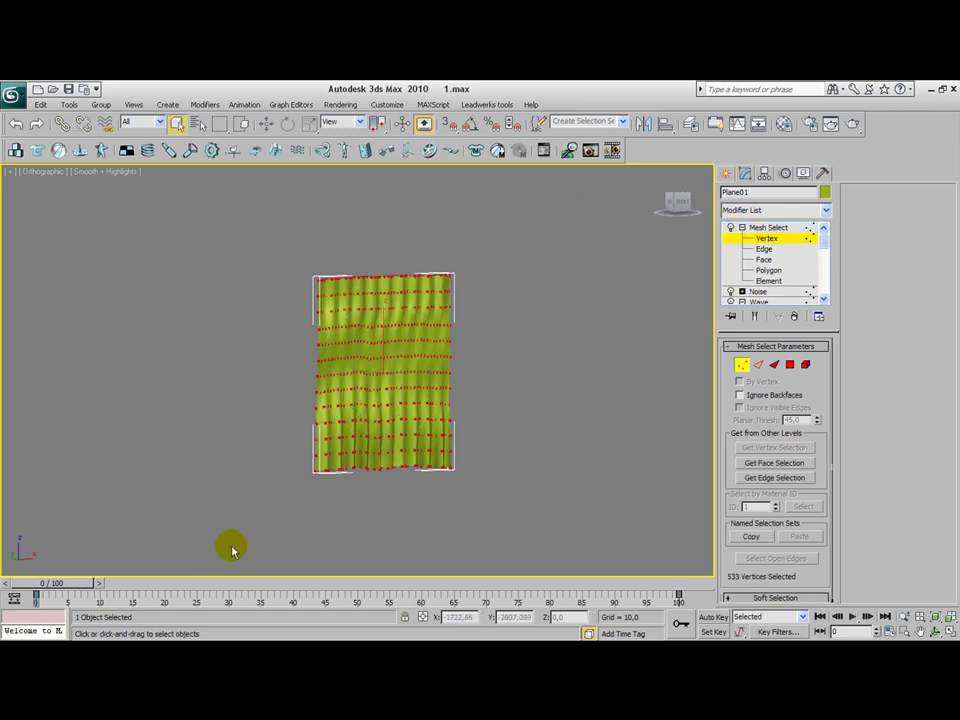
Step: Apply an FFD(box) modifier to the selected curtain vertices
left_click(806, 218)
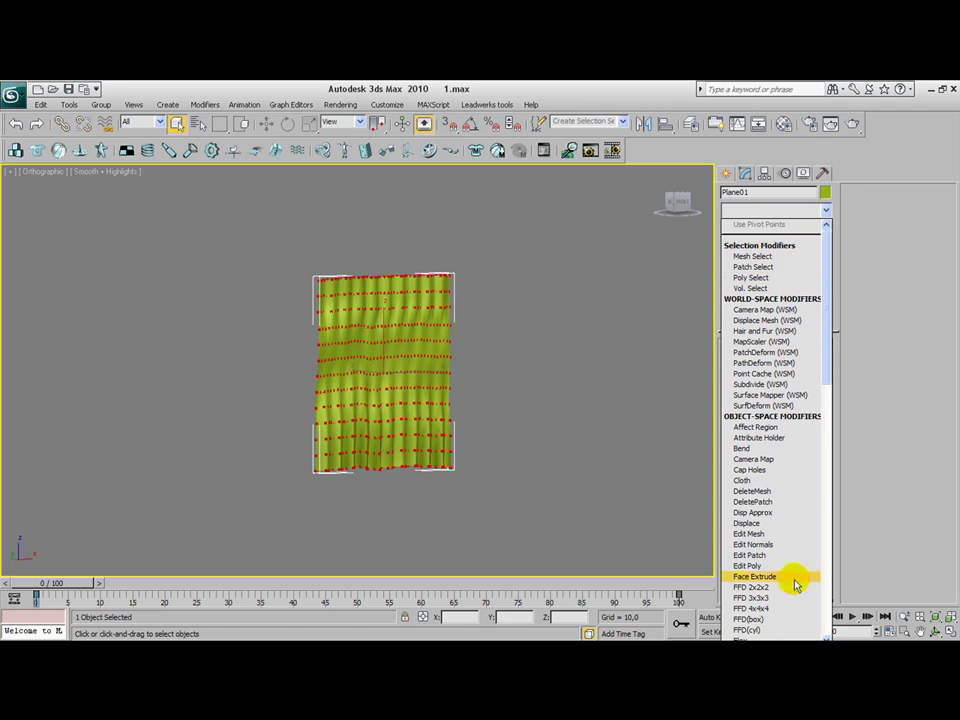
left_click(763, 620)
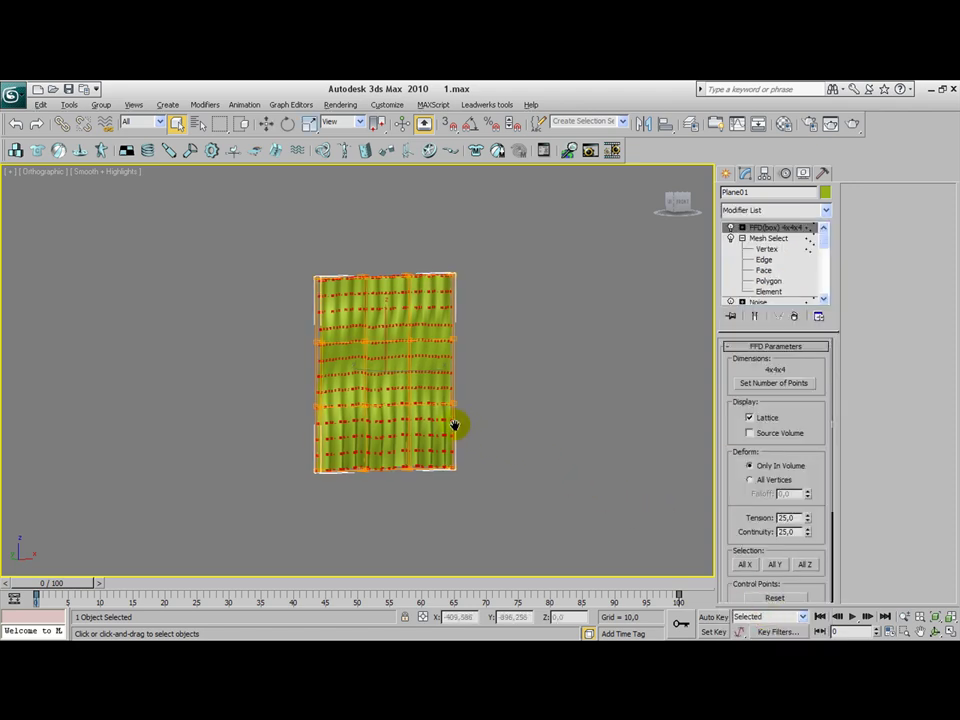
middle_click_drag(456, 425, 435, 402, "alt")
scroll(482, 431, "up", 4)
scroll(482, 431, "down", 2)
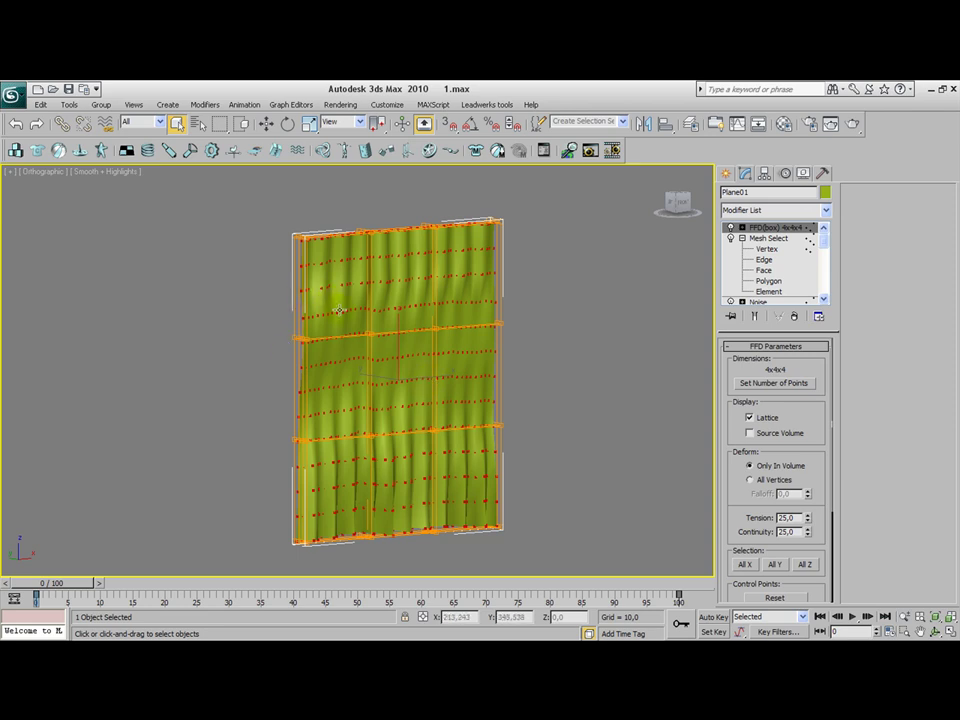
Step: Set the FFD lattice's number of points to 10 in width and 2 in height
left_click(766, 385)
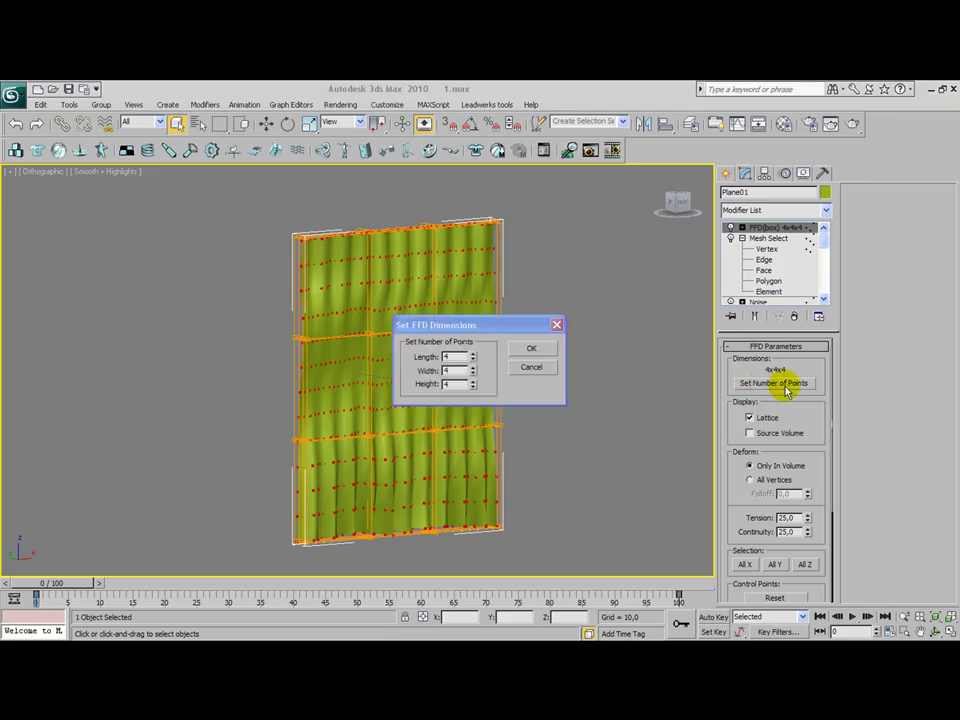
left_click(455, 368)
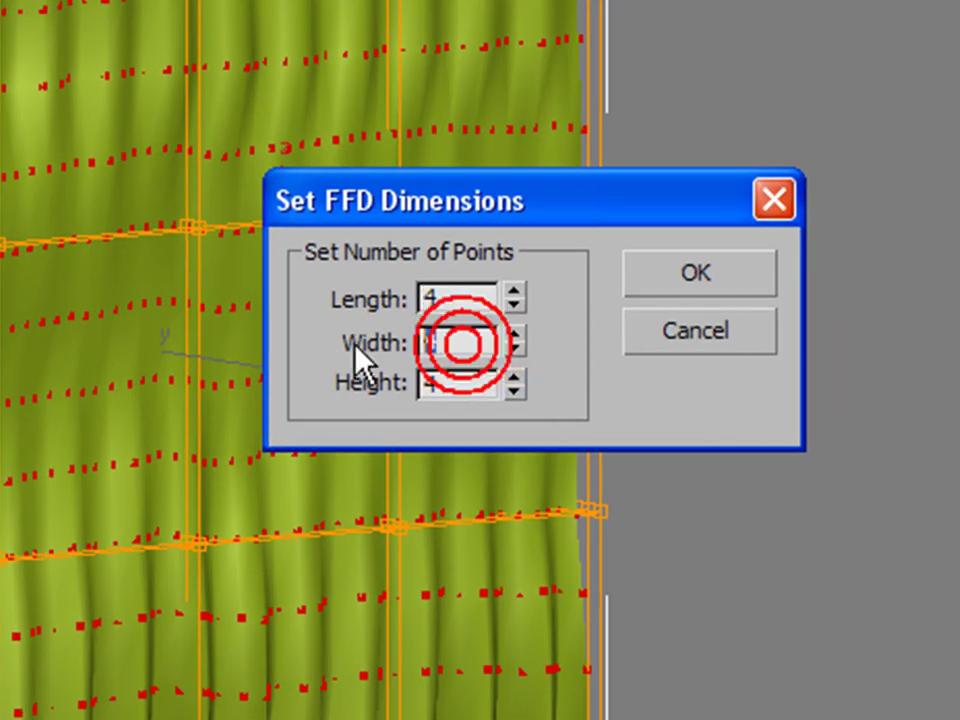
left_click_drag(463, 345, 381, 360)
type("10")
left_click(480, 384)
left_click_drag(478, 385, 330, 388)
type("2")
left_click(705, 280)
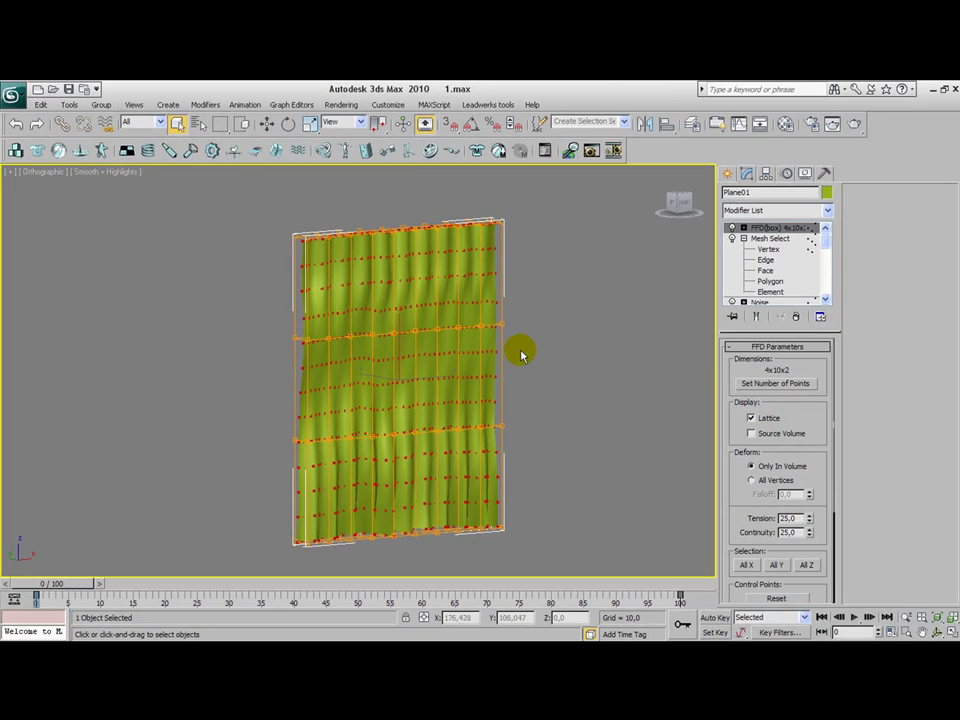
Step: Select the upper-middle row of FFD control points and scale it narrower along X
middle_click_drag(521, 355, 415, 370, "alt")
left_click(269, 126)
middle_click_drag(350, 250, 316, 254, "alt")
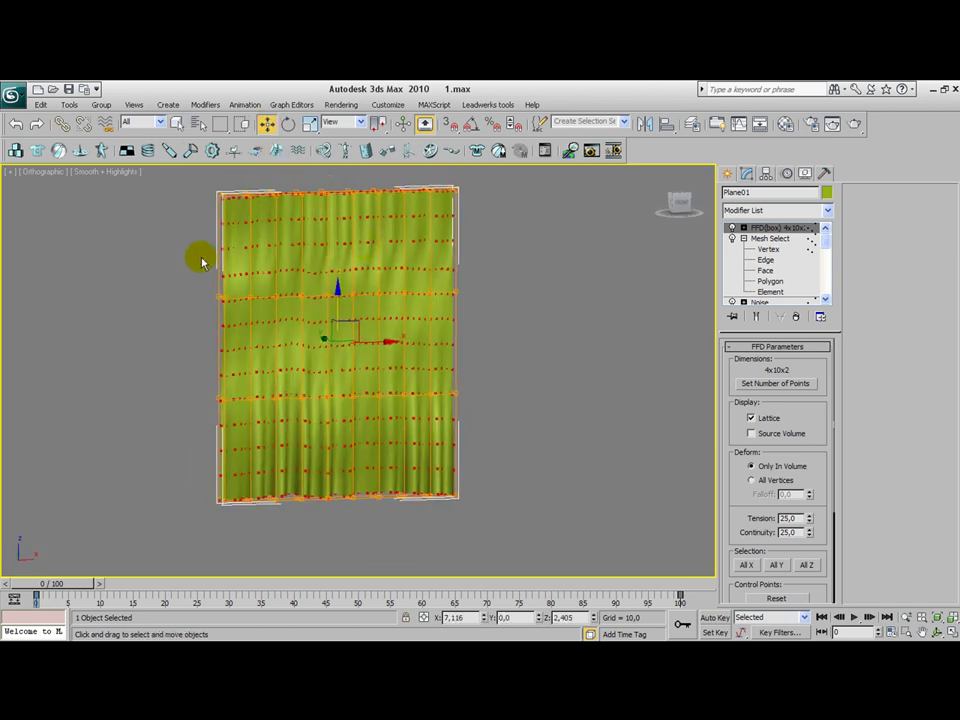
left_click_drag(214, 275, 499, 303)
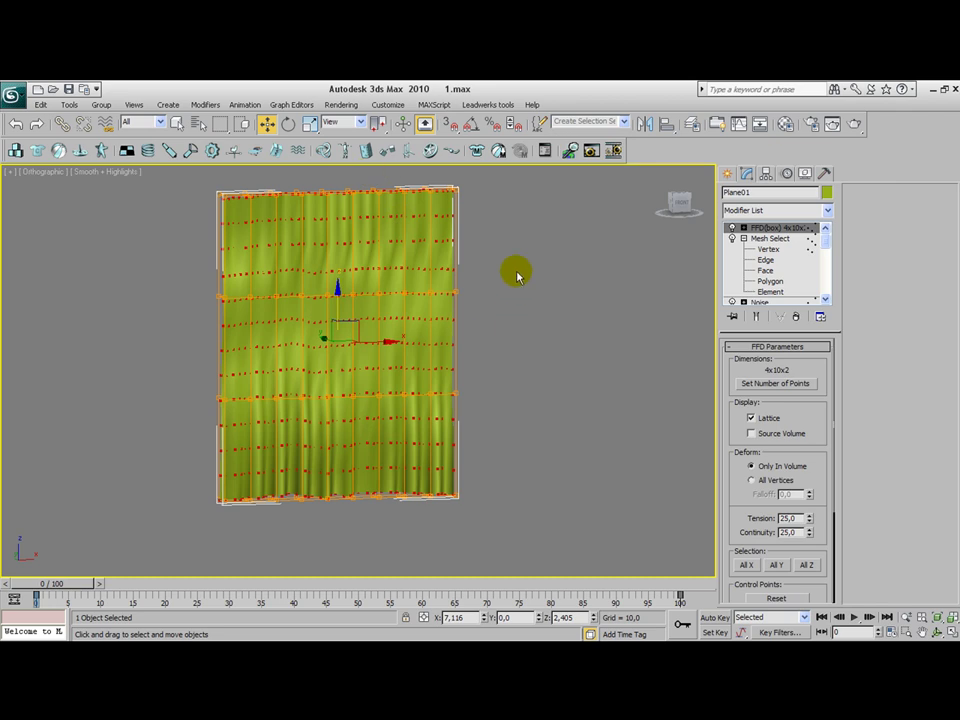
left_click(743, 228)
left_click(767, 239)
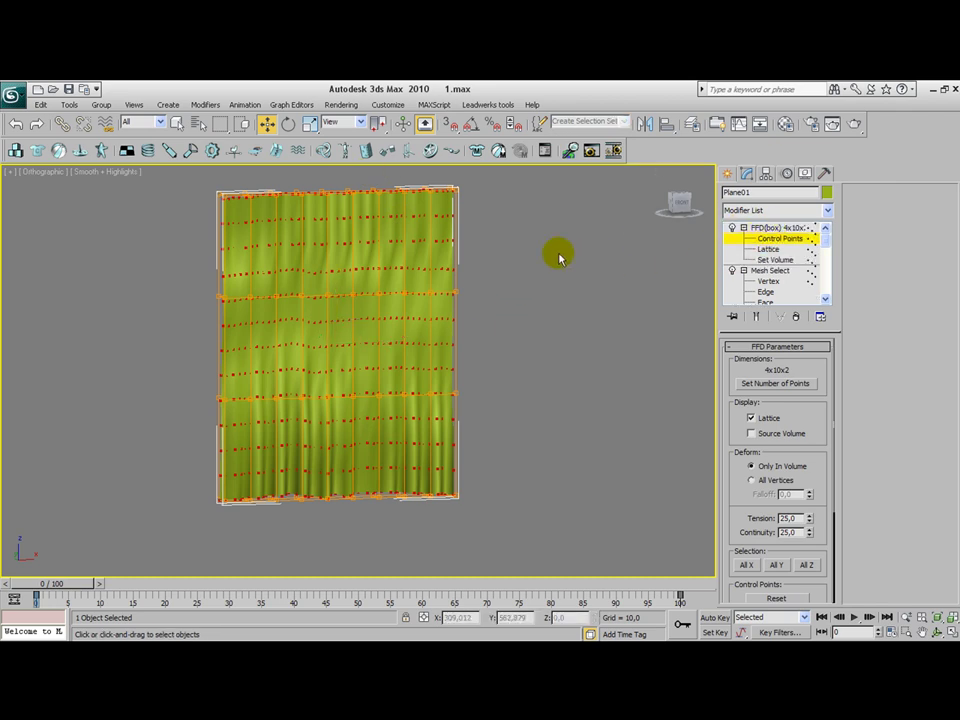
left_click_drag(516, 255, 152, 321)
left_click(311, 124)
left_click_drag(345, 296, 289, 296)
Step: In the Front view, shift the upper-middle control point row toward negative X and narrow the lower-middle row
left_click(266, 124)
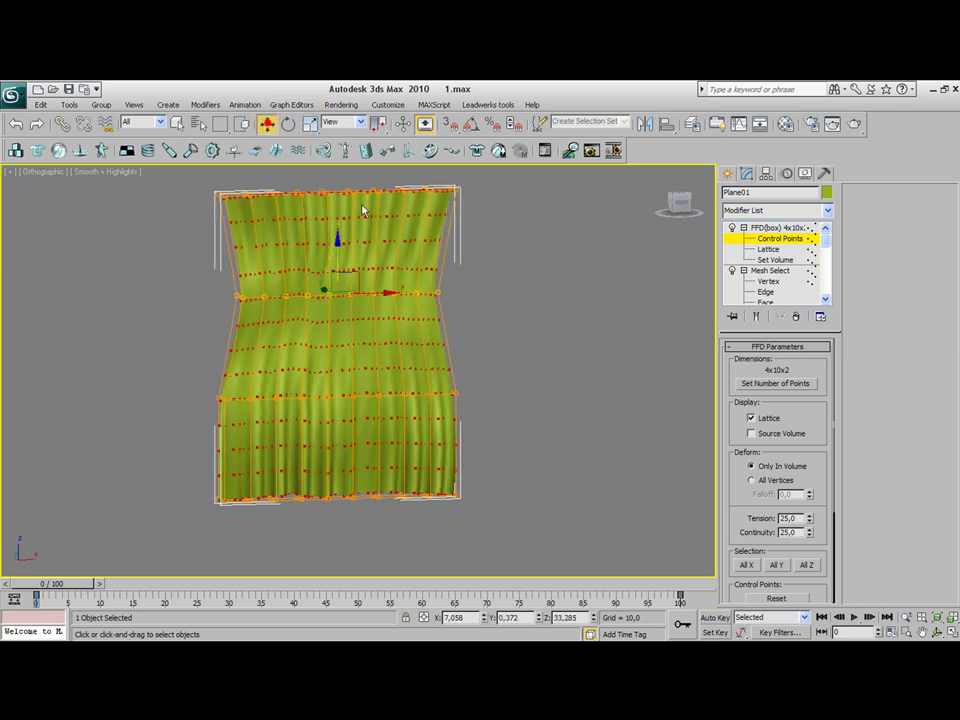
key("f")
middle_click_drag(394, 305, 380, 320)
left_click_drag(390, 326, 374, 326)
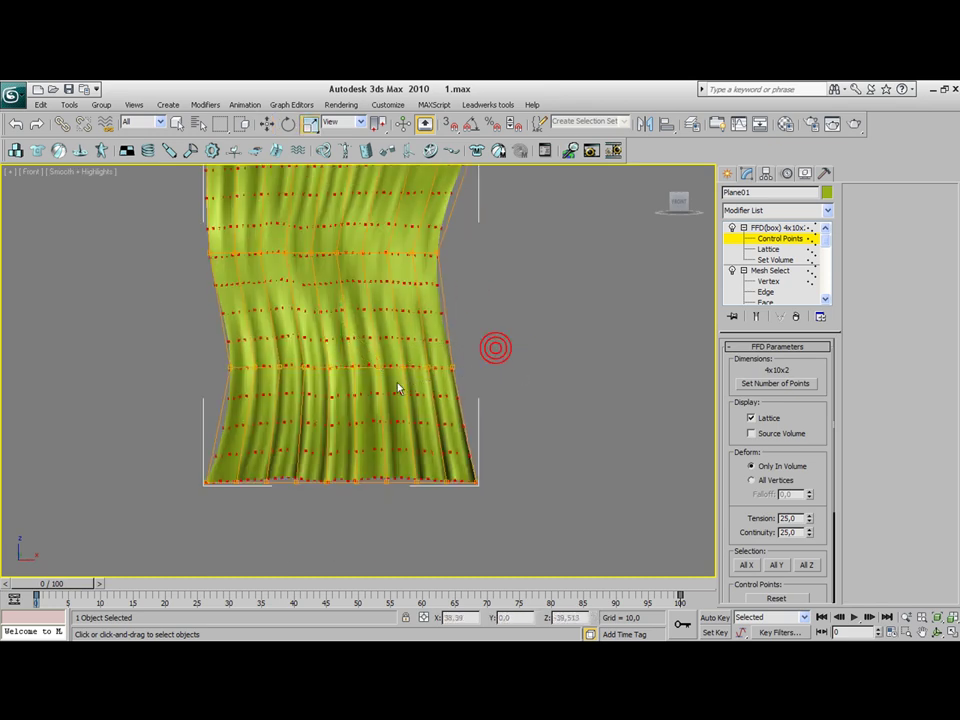
Step: Bunch the right and central control points of the lower-middle row into tighter groups by scaling and moving them along X
left_click_drag(486, 368, 463, 368)
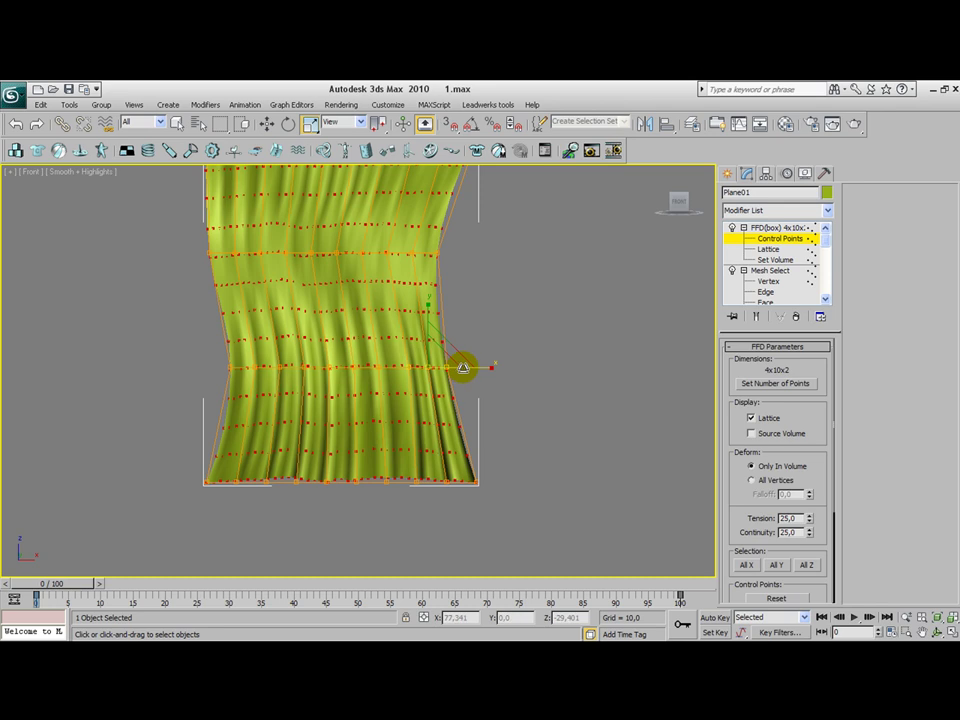
left_click(300, 352)
left_click(368, 369)
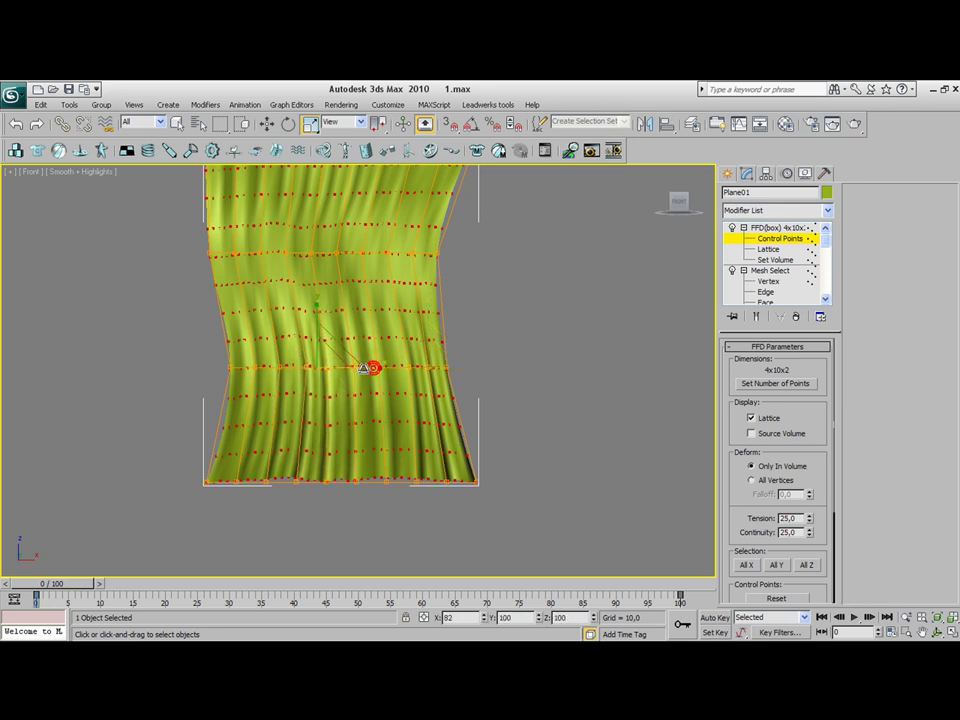
left_click(266, 123)
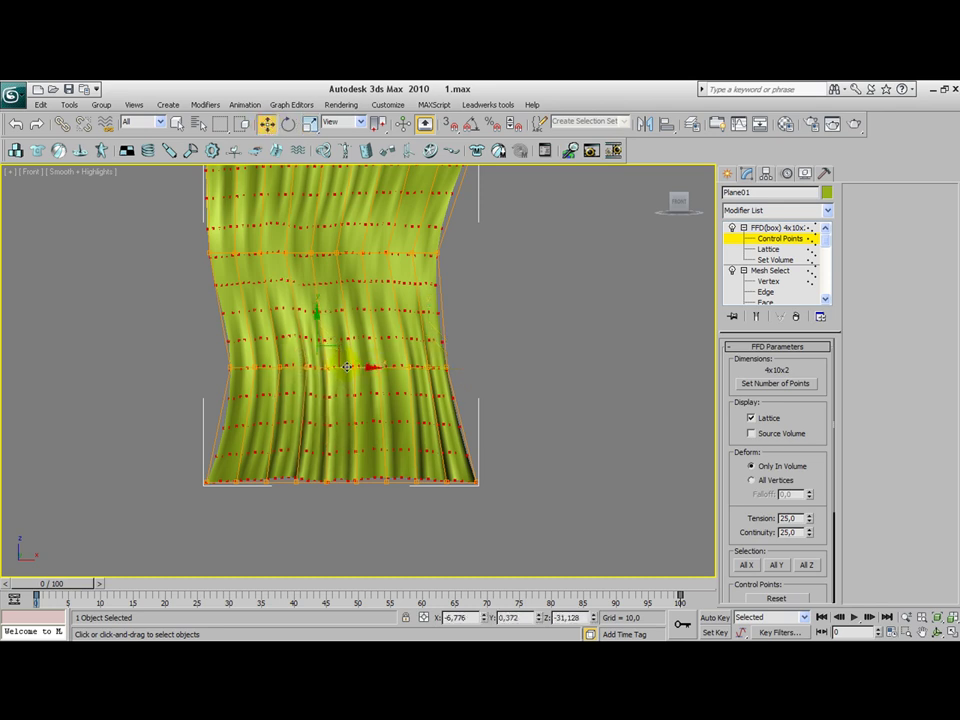
left_click(360, 369)
left_click_drag(472, 377, 427, 368)
left_click(510, 383)
Step: Shift the whole lower-middle row of control points toward negative X
left_click_drag(216, 340, 455, 395)
left_click_drag(397, 370, 367, 368)
scroll(519, 414, "down", 3)
Step: Draw the lattice's right-hand columns of control points closer together and move them inward along X
left_click_drag(352, 260, 454, 462)
left_click(310, 123)
left_click_drag(430, 368, 420, 360)
left_click(265, 124)
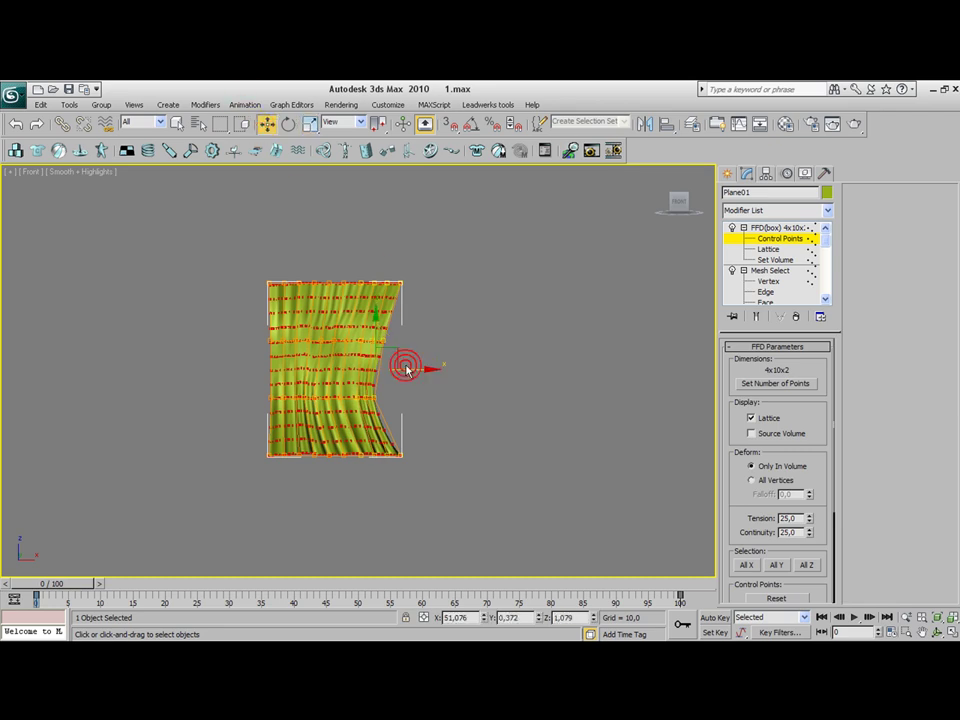
left_click(407, 370)
left_click_drag(341, 240, 450, 483)
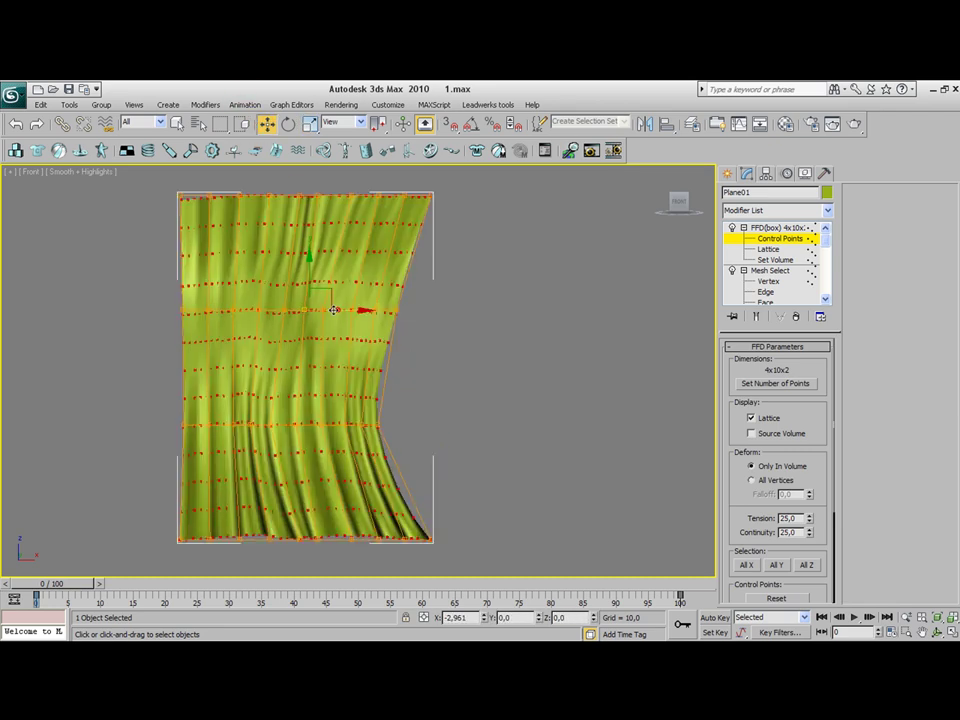
left_click_drag(334, 308, 324, 308)
Step: Scale the lattice's left-hand columns of control points closer together to pull in the curtain's left edge
left_click(221, 561)
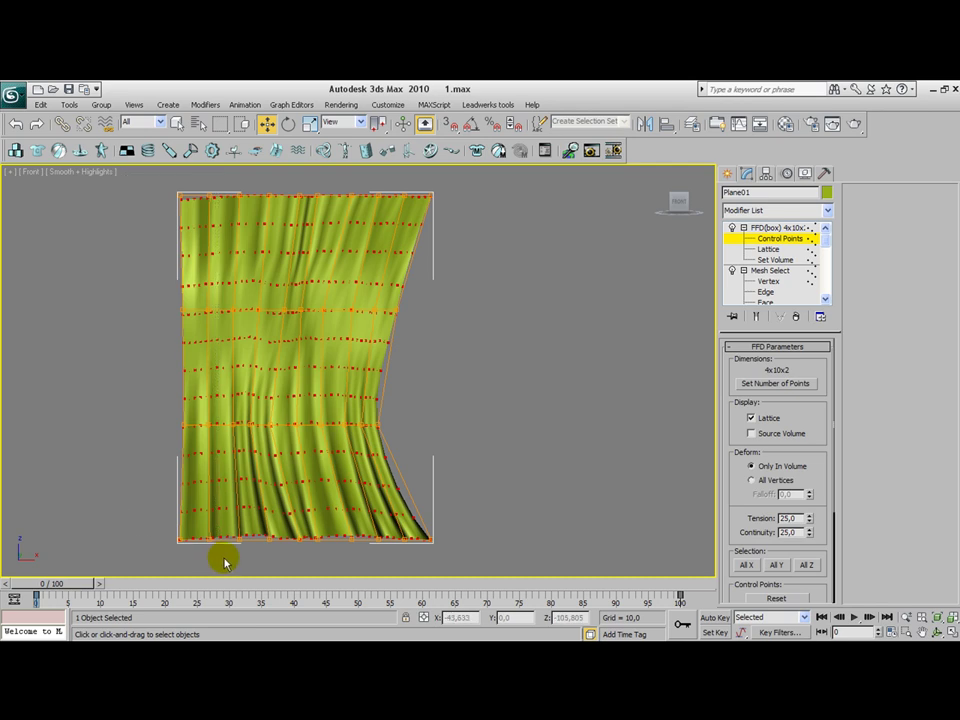
key("r")
left_click(248, 368)
mouse_move(249, 368)
left_mouse_down()
mouse_move(235, 367)
mouse_move(251, 369)
left_mouse_up()
left_click(266, 124)
left_click(437, 324)
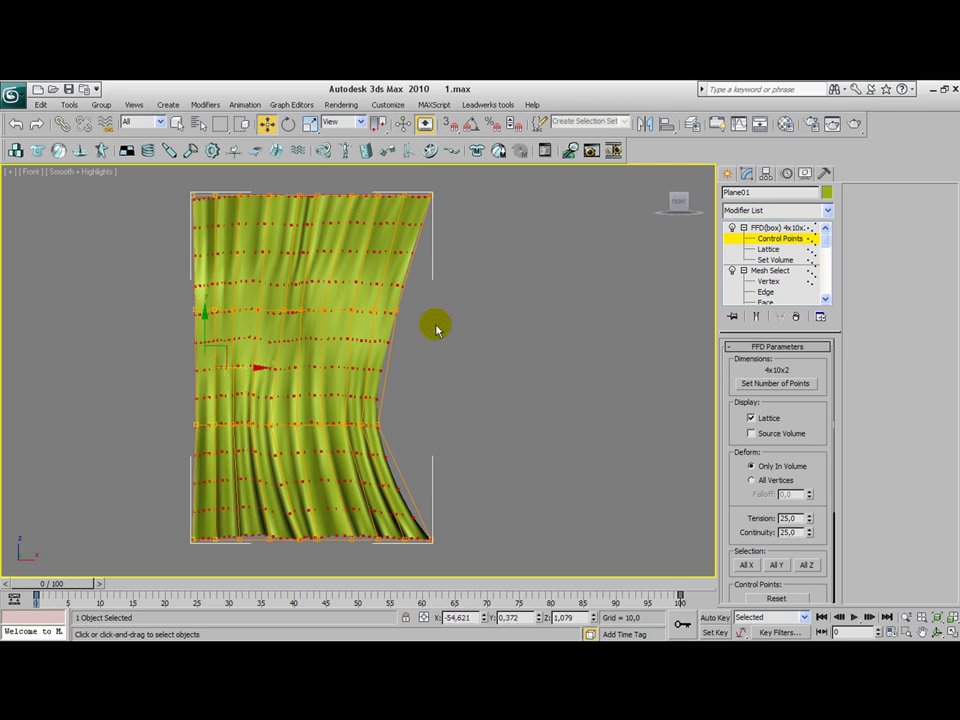
Step: Move a central group of lower-middle control points slightly along X
left_click(290, 424)
left_click_drag(311, 424, 314, 424)
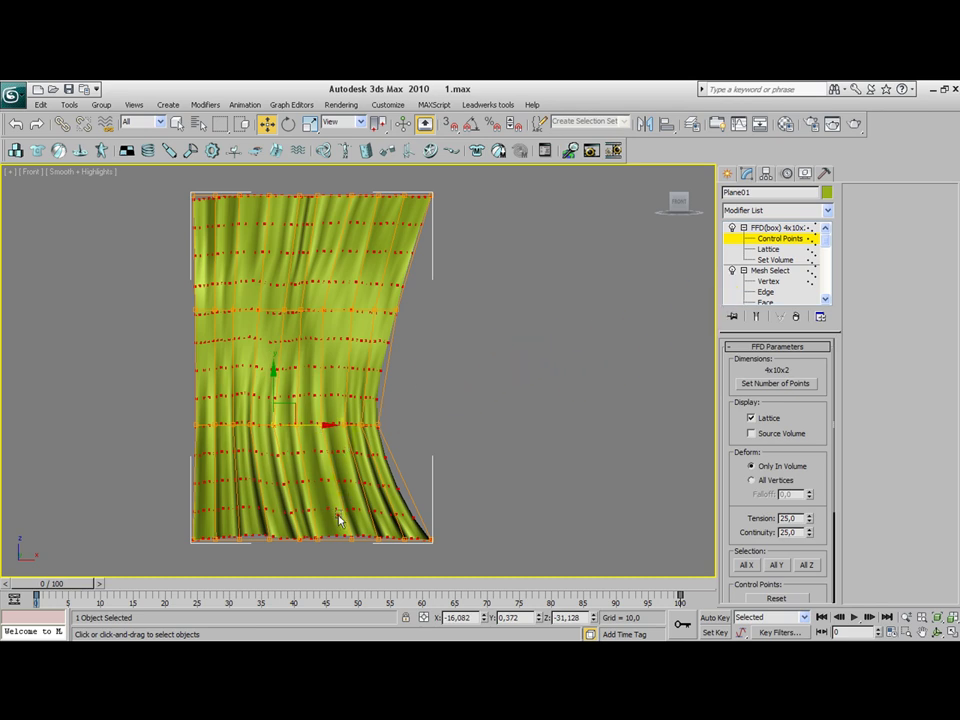
left_click(351, 537)
Step: Offset groups of control points in the upper-middle row along Y to give the curtain uneven depth
middle_click_drag(400, 520, 495, 420, "alt")
left_click_drag(496, 388, 468, 409)
left_click(515, 399)
left_click_drag(384, 418, 384, 417)
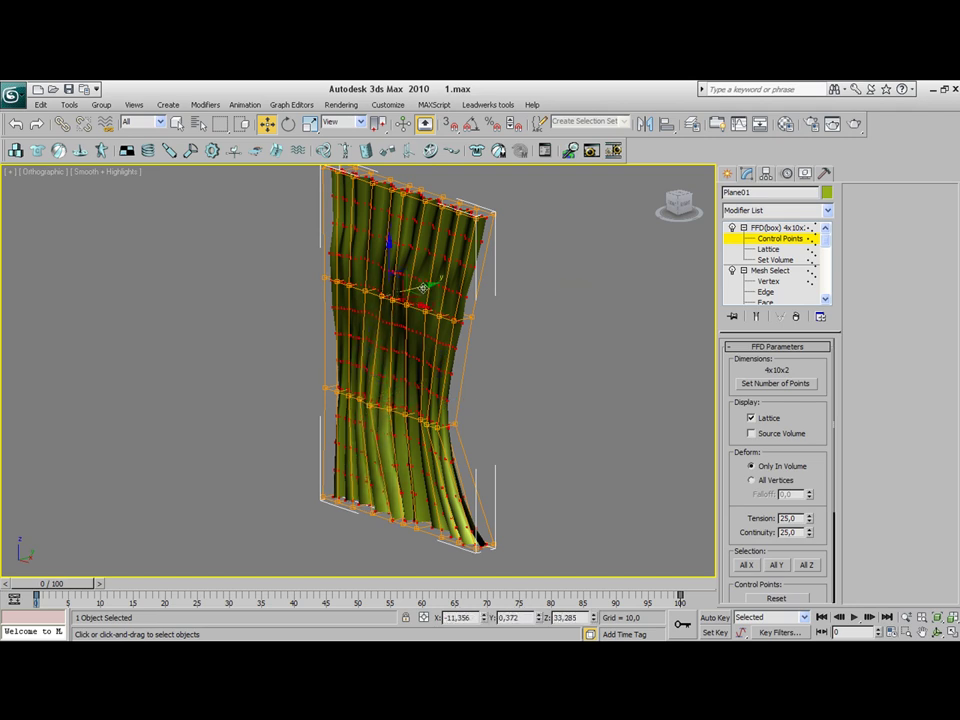
left_click_drag(422, 288, 416, 290)
mouse_move(485, 301)
left_mouse_down()
mouse_move(450, 323)
mouse_move(489, 310)
left_mouse_up()
left_click(506, 306)
mouse_move(430, 296)
left_mouse_down()
mouse_move(403, 317)
mouse_move(420, 294)
left_mouse_up()
Step: Shift the left-end control points of the two middle lattice rows along Y
left_click(385, 300)
left_click_drag(344, 291, 314, 270)
left_click_drag(328, 393, 329, 392)
left_click_drag(290, 254, 360, 269)
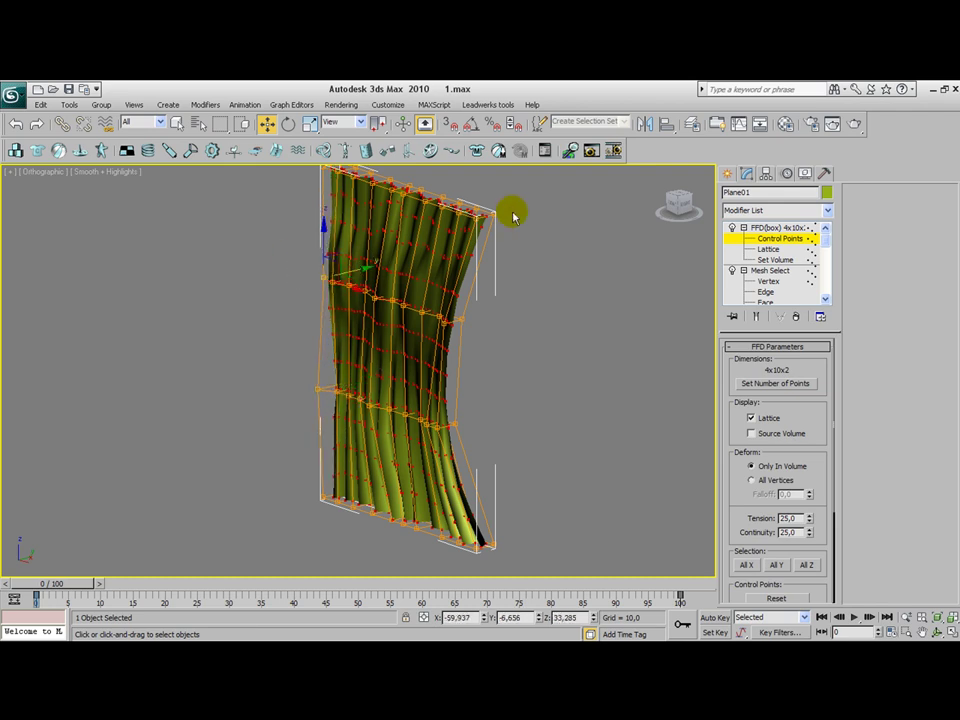
Step: Render the curtain from a slightly angled Perspective view
middle_click_drag(510, 208, 508, 229)
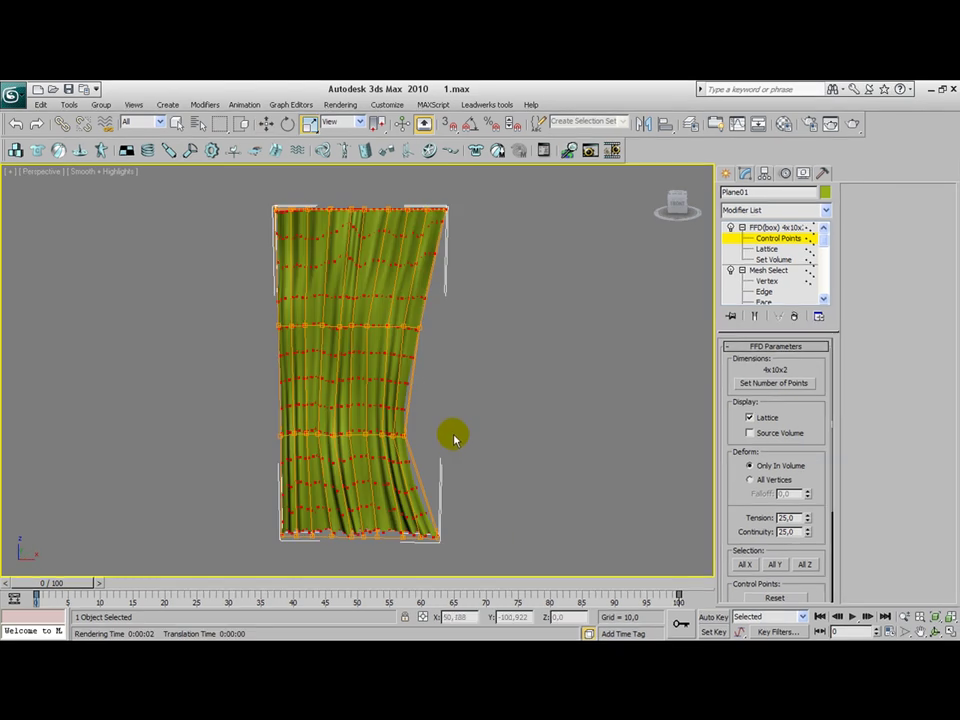
middle_click_drag(446, 428, 468, 431, "alt")
middle_click_drag(373, 439, 455, 387)
left_click(851, 122)
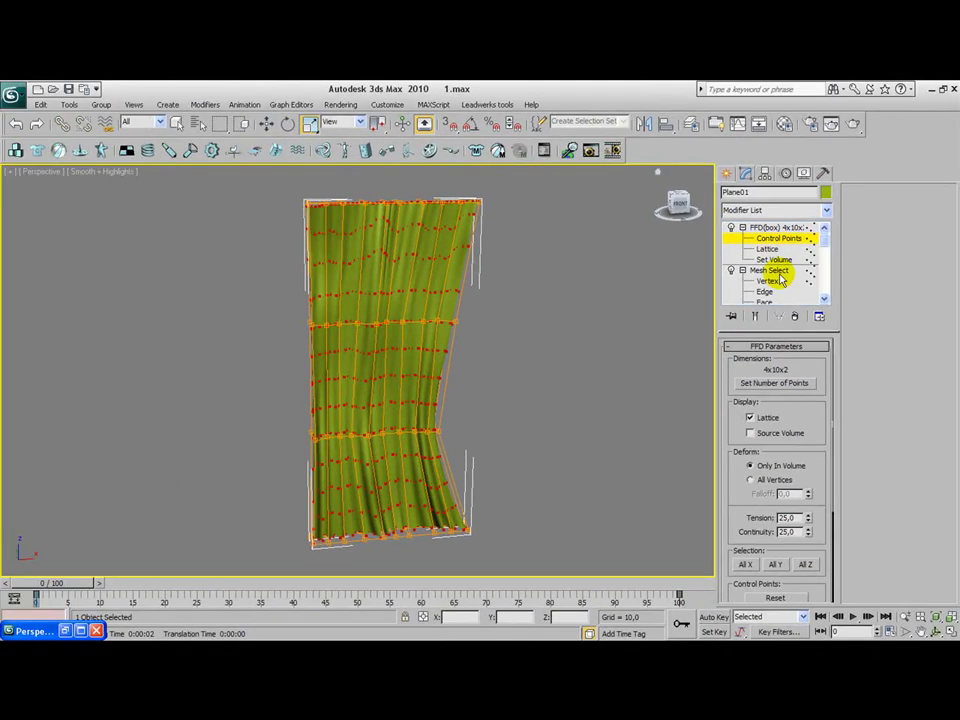
Step: Select the lower Wave modifier's gizmo and move it down the curtain to about X 2.4, Z 75.7
left_click_drag(826, 234, 827, 280)
scroll(826, 246, "down", 2)
left_click(793, 252)
left_click(767, 251)
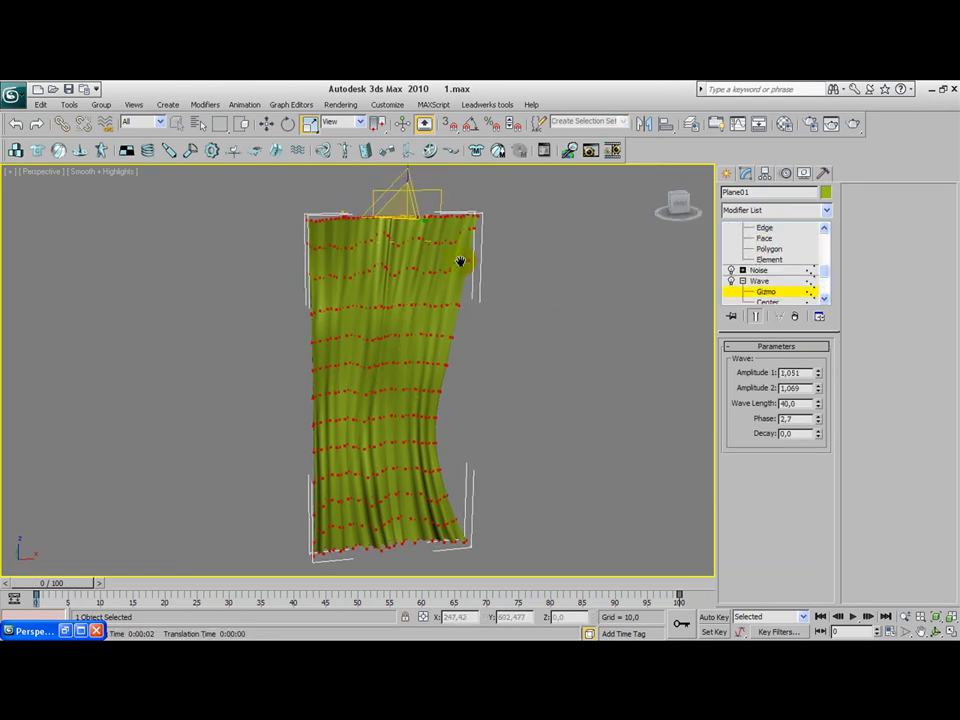
left_click(268, 123)
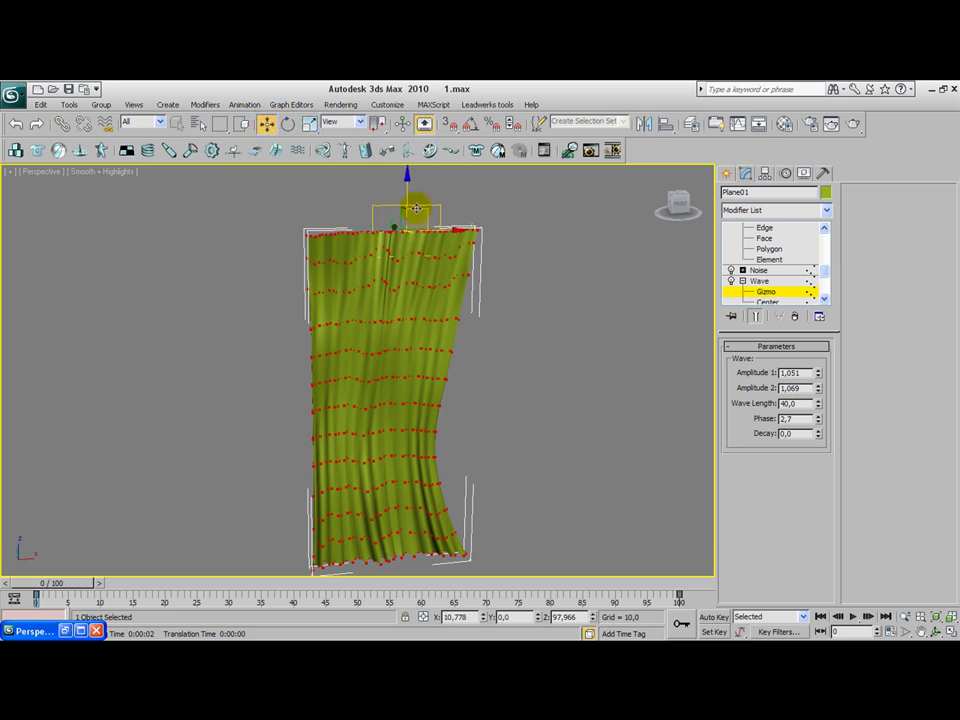
left_click_drag(420, 214, 420, 266)
left_click_drag(822, 271, 821, 285)
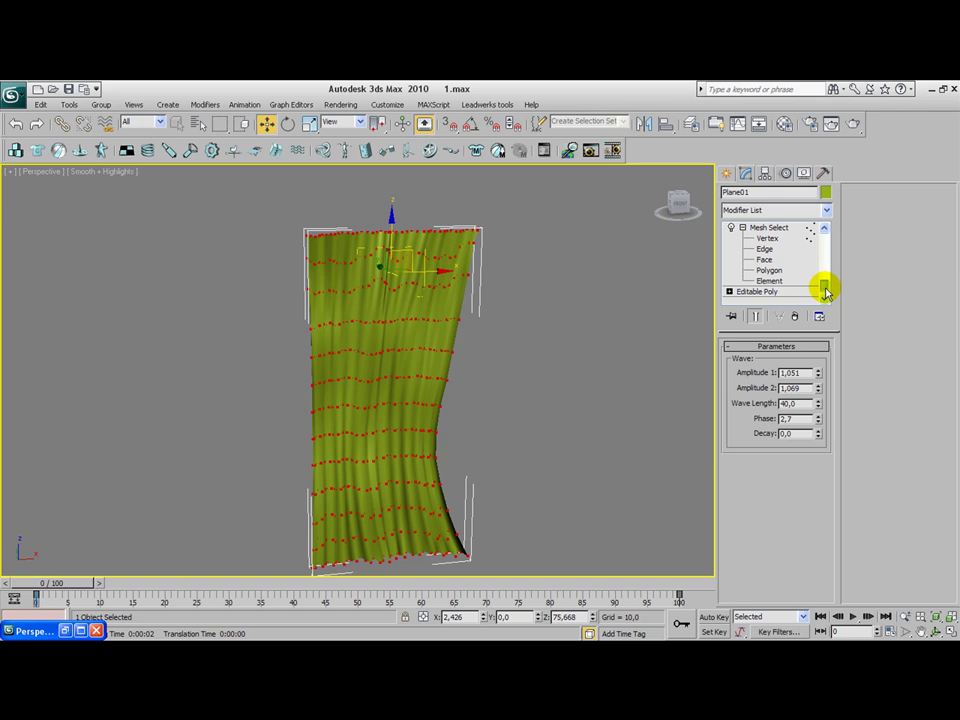
left_click_drag(826, 292, 823, 283)
left_click(760, 241)
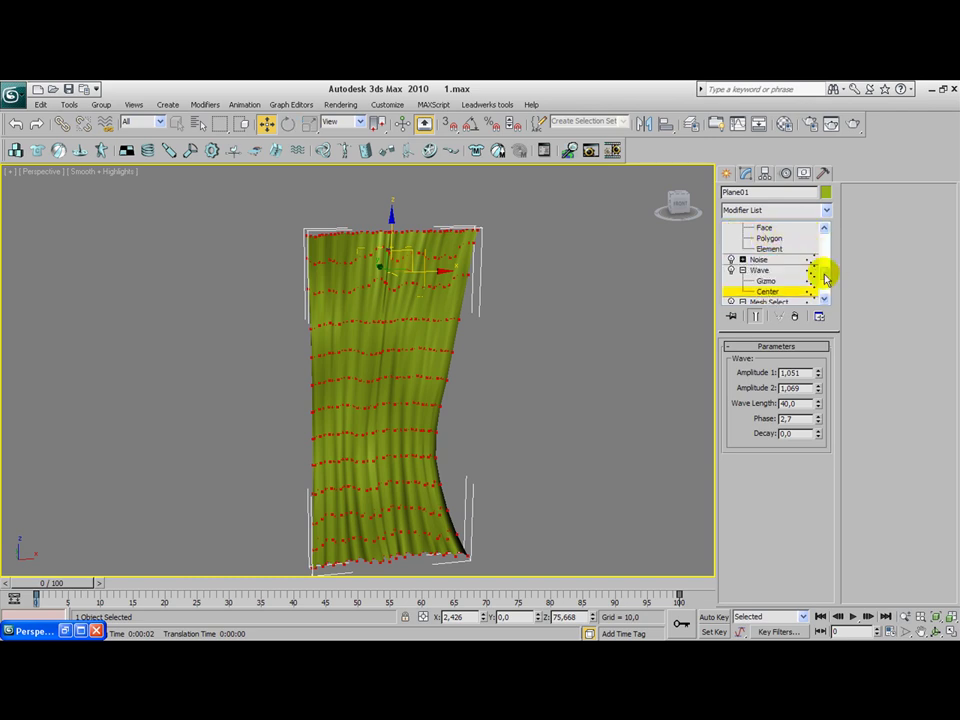
left_click_drag(825, 280, 825, 236)
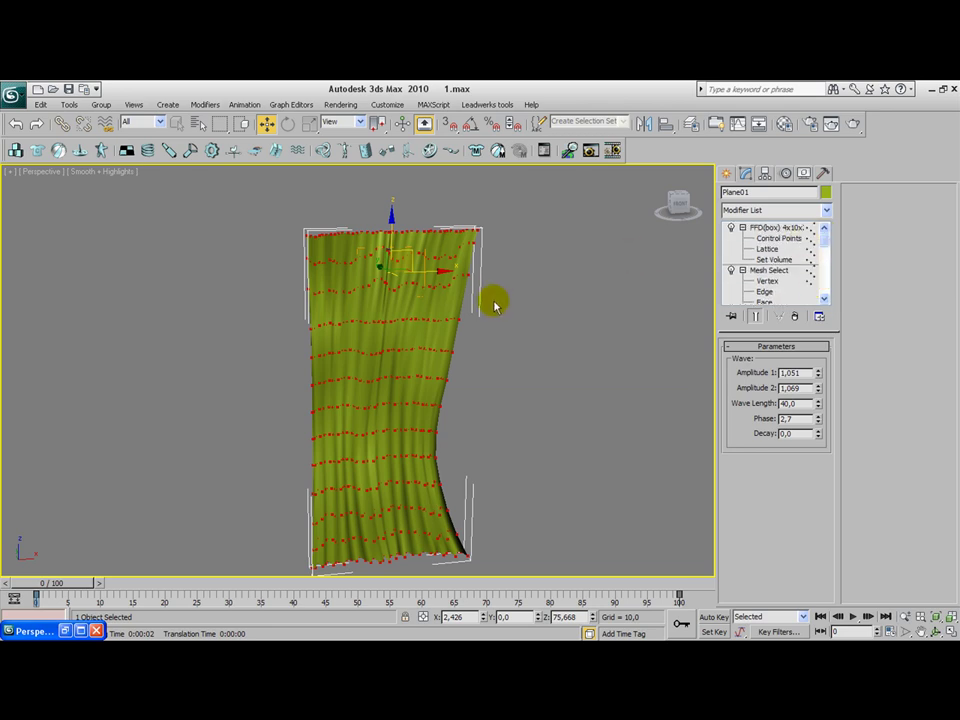
middle_click_drag(496, 304, 502, 272)
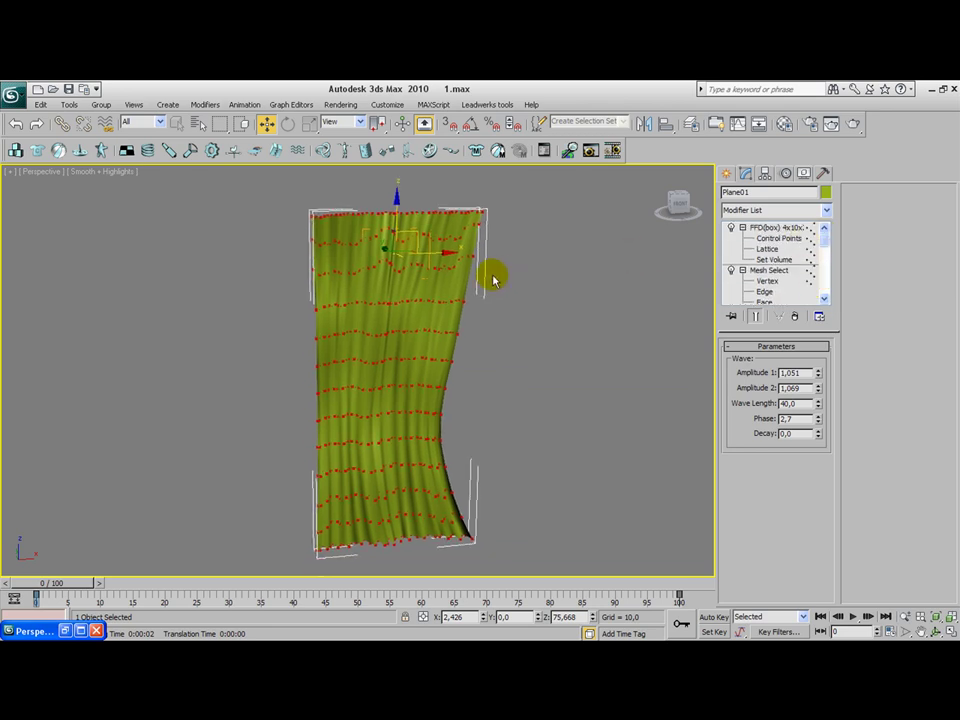